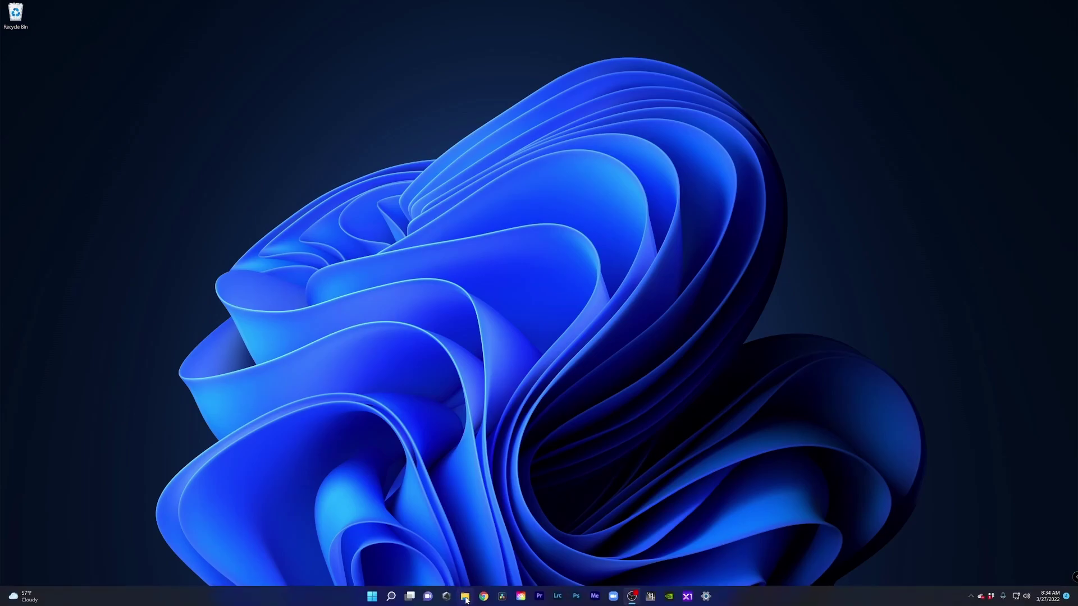
Format the G DRIVE PRO SSD (J:) drive as exFAT, accepting the erase warning.
left_click(465, 596)
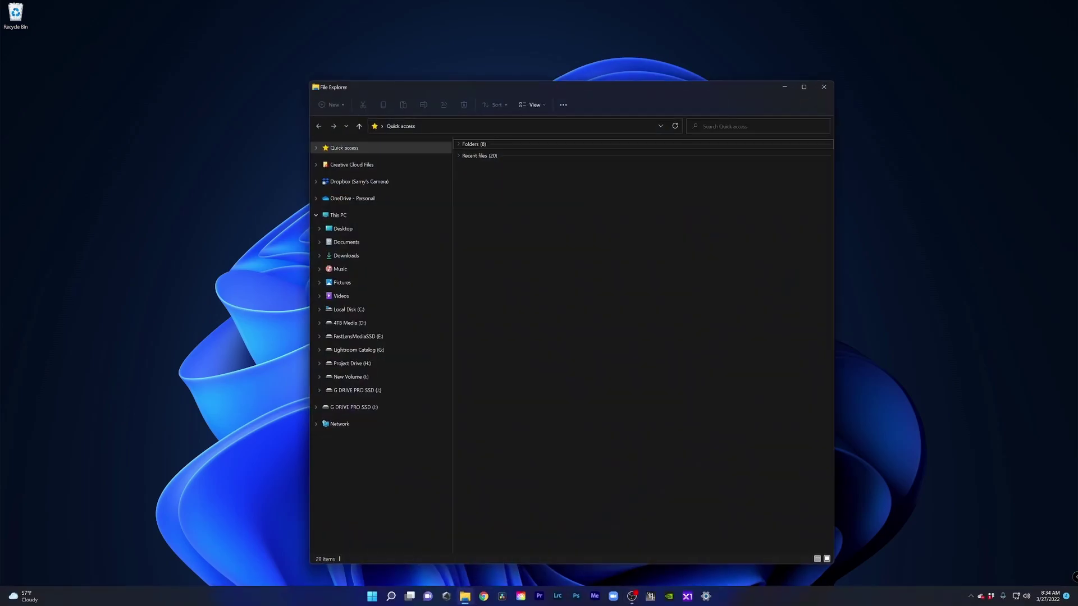
right_click(349, 408)
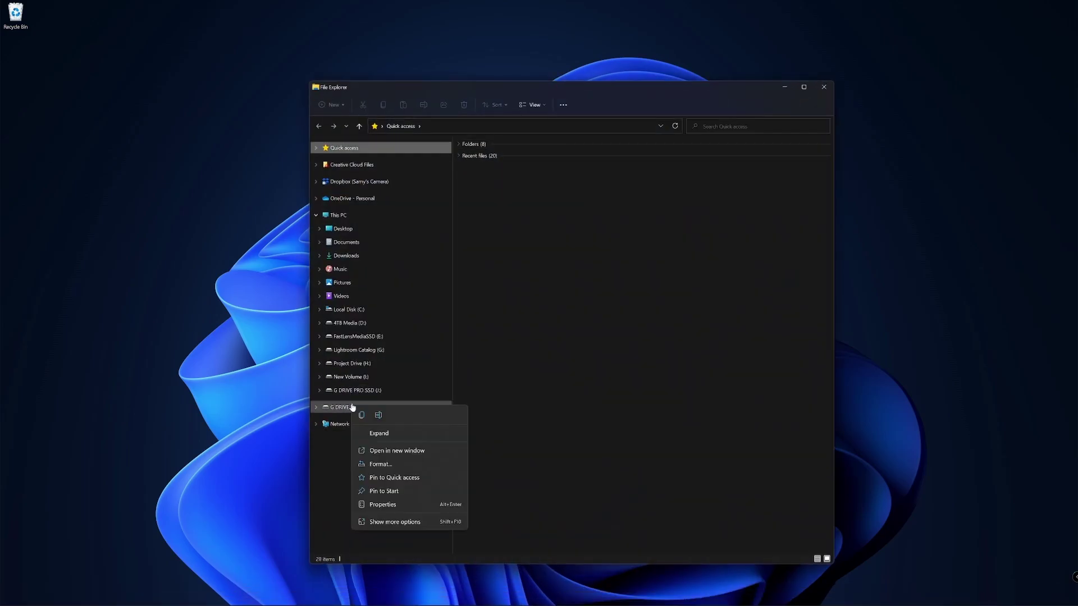
left_click(390, 465)
left_click(392, 230)
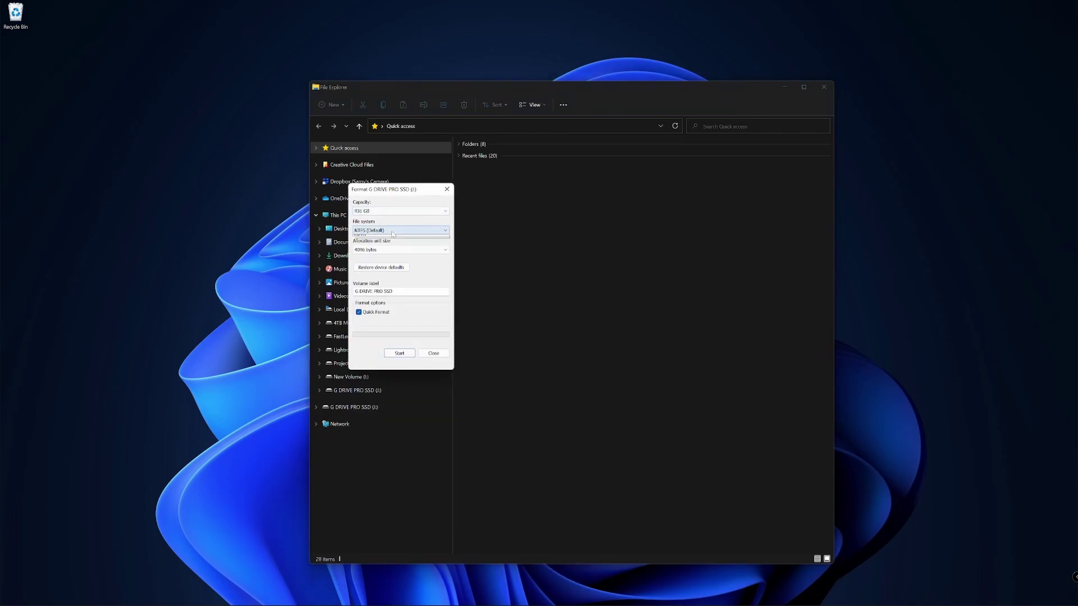
left_click(390, 244)
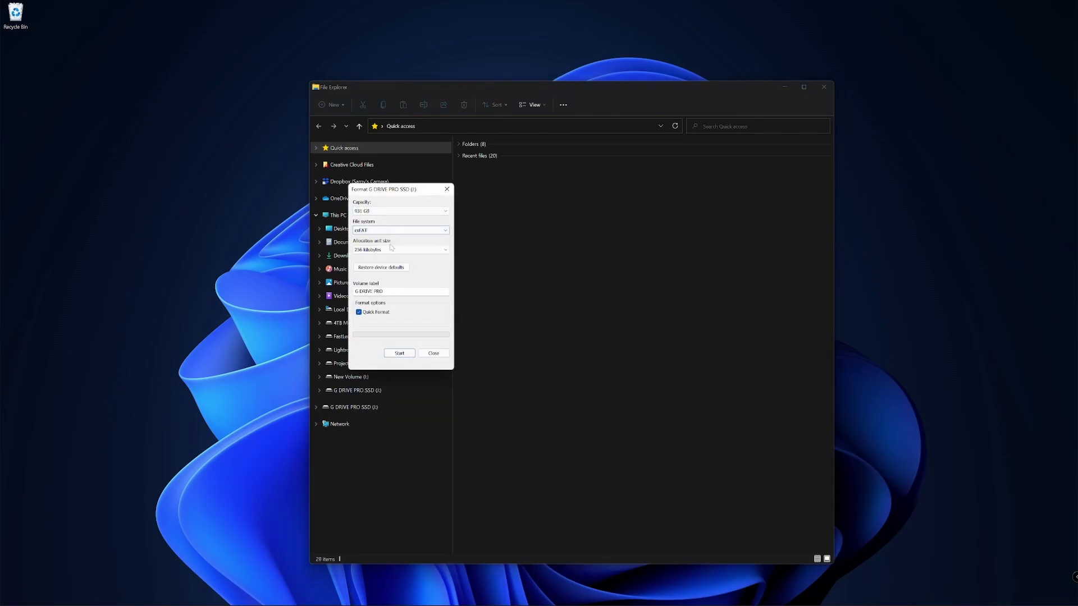
left_click(399, 353)
left_click(560, 309)
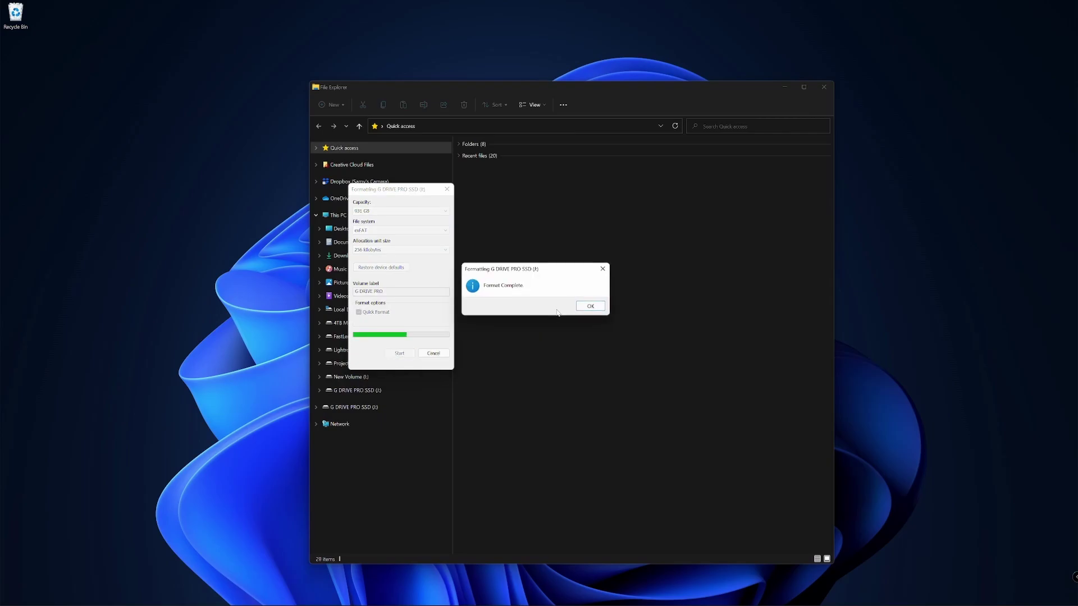
left_click(590, 306)
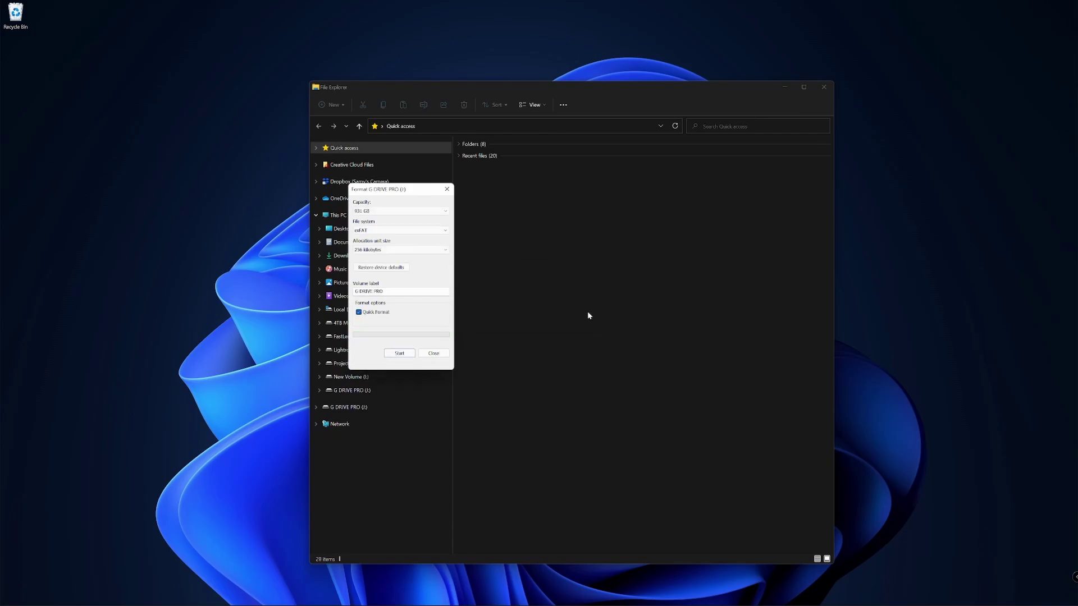
left_click(442, 354)
Make a new folder named Video Projects at the root of G DRIVE PRO (J:) and open it.
left_click(371, 408)
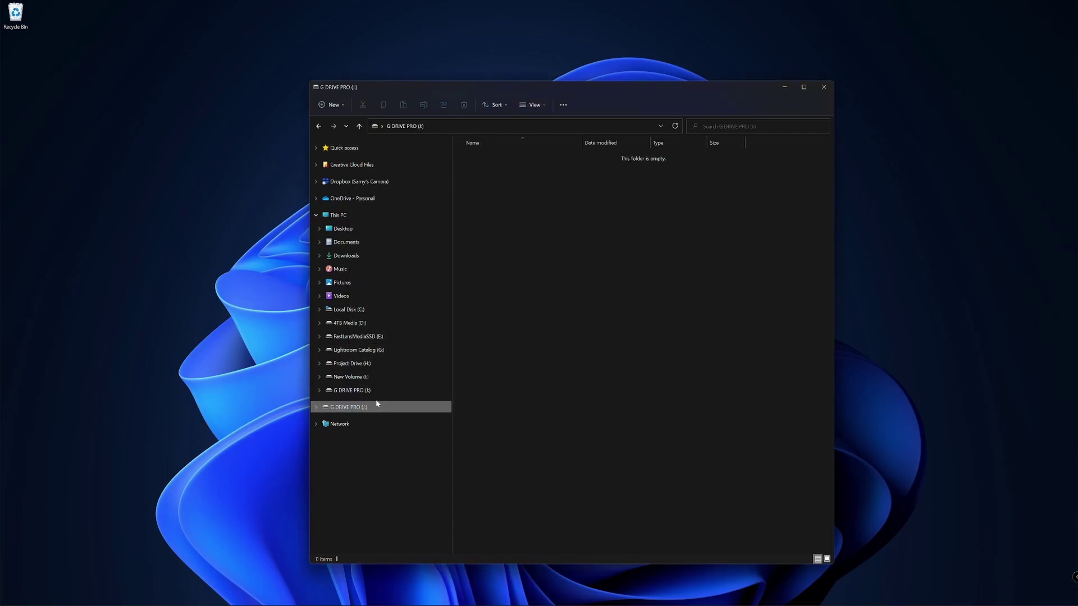
right_click(530, 216)
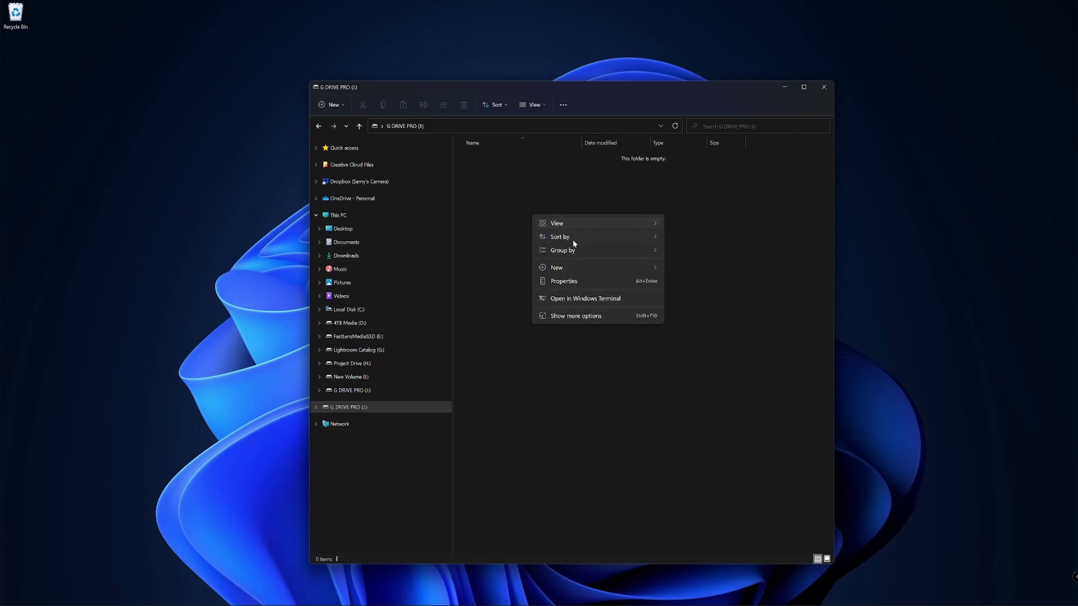
mouse_move(597, 268)
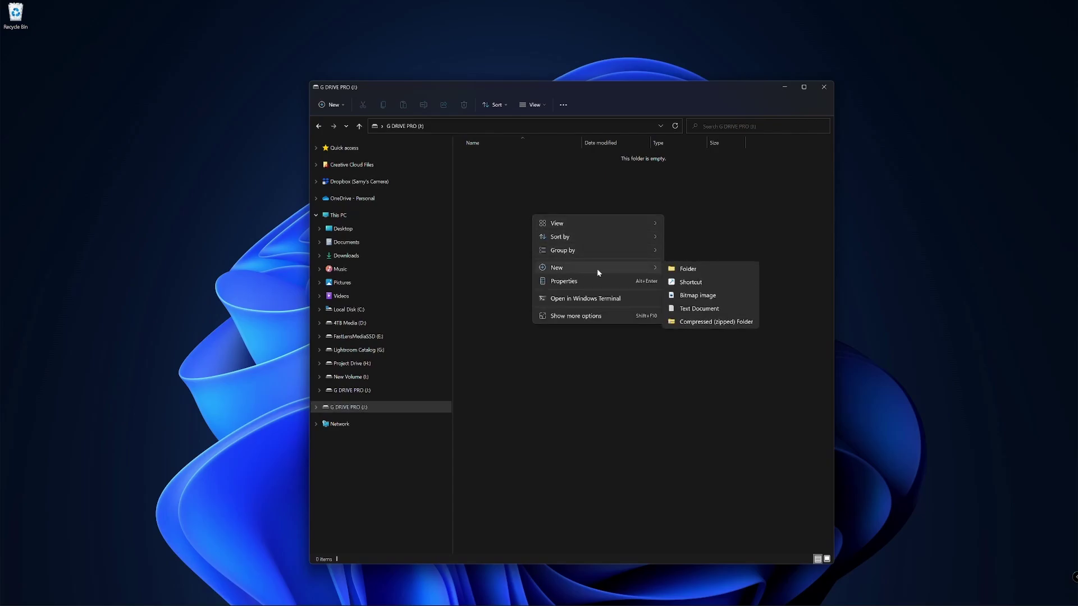
left_click(676, 270)
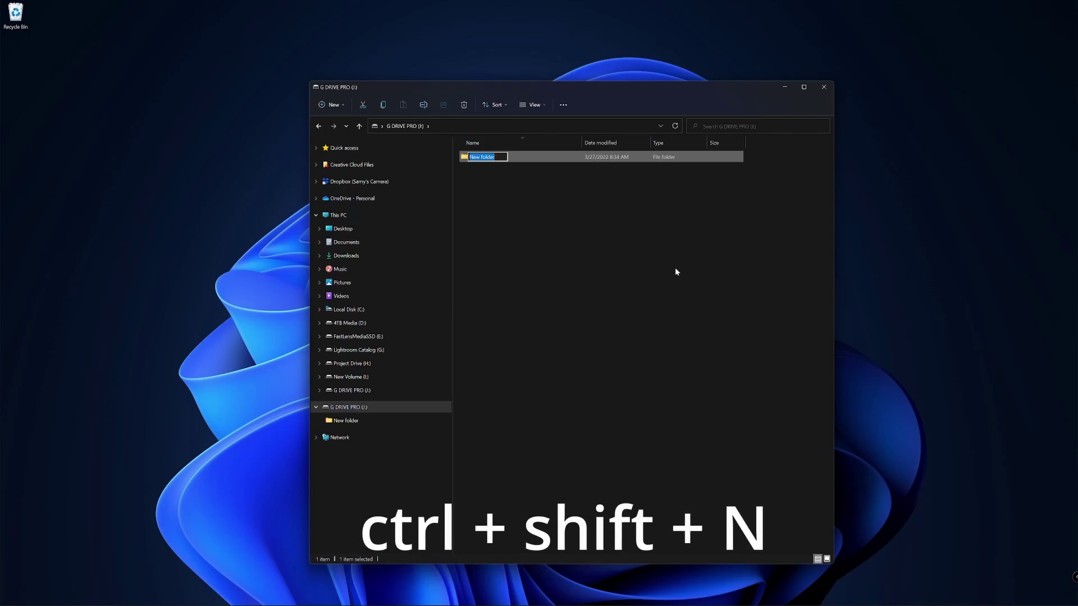
type("Video Projects")
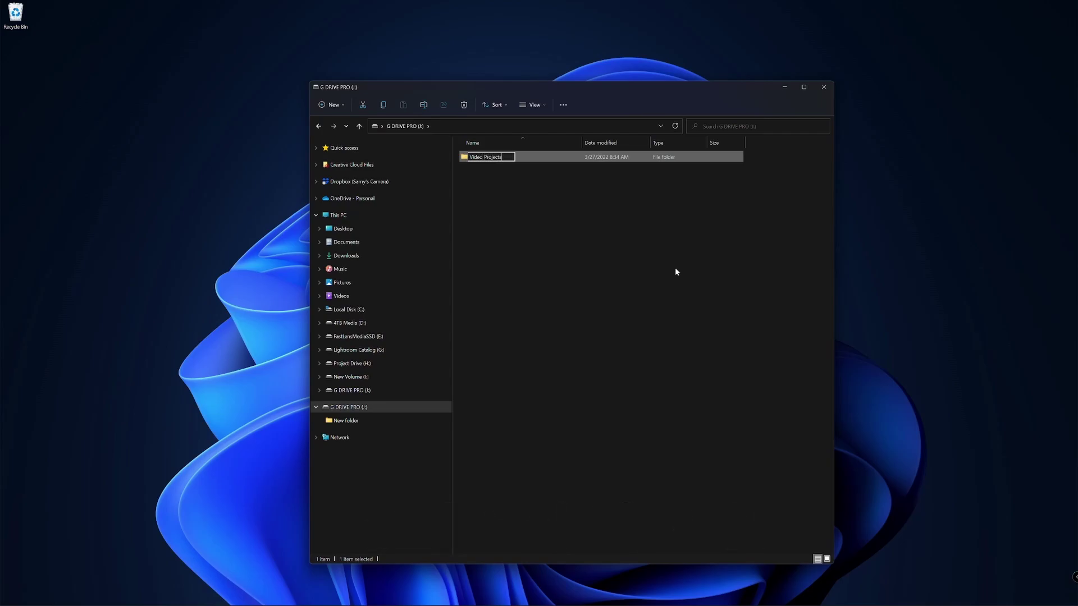
key("Return")
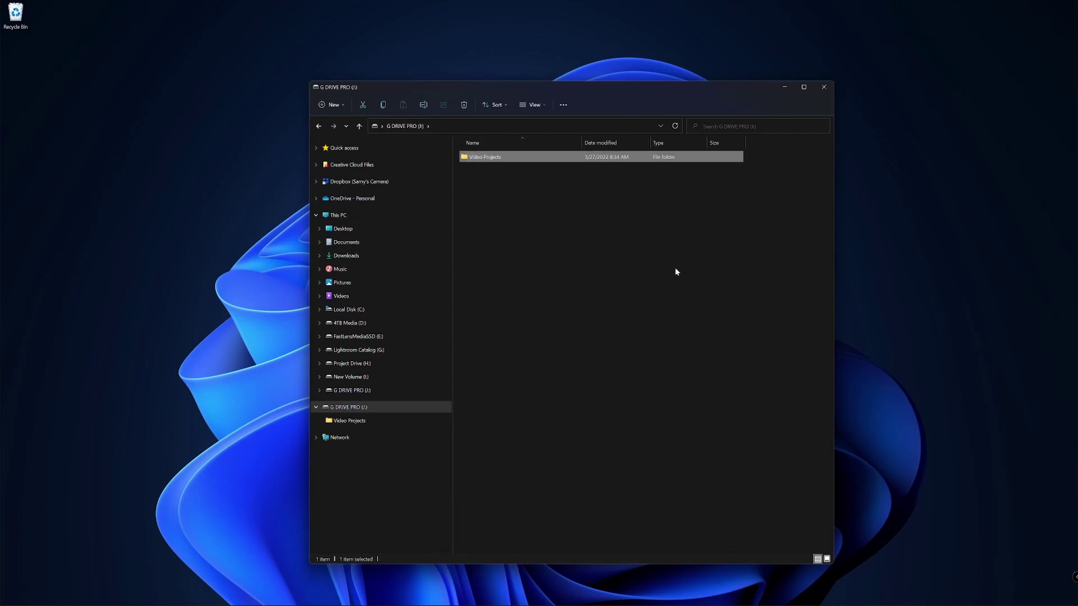
double_click(490, 158)
Add a folder called Sandisk Professional G-RAID II inside Video Projects and open it.
right_click(498, 192)
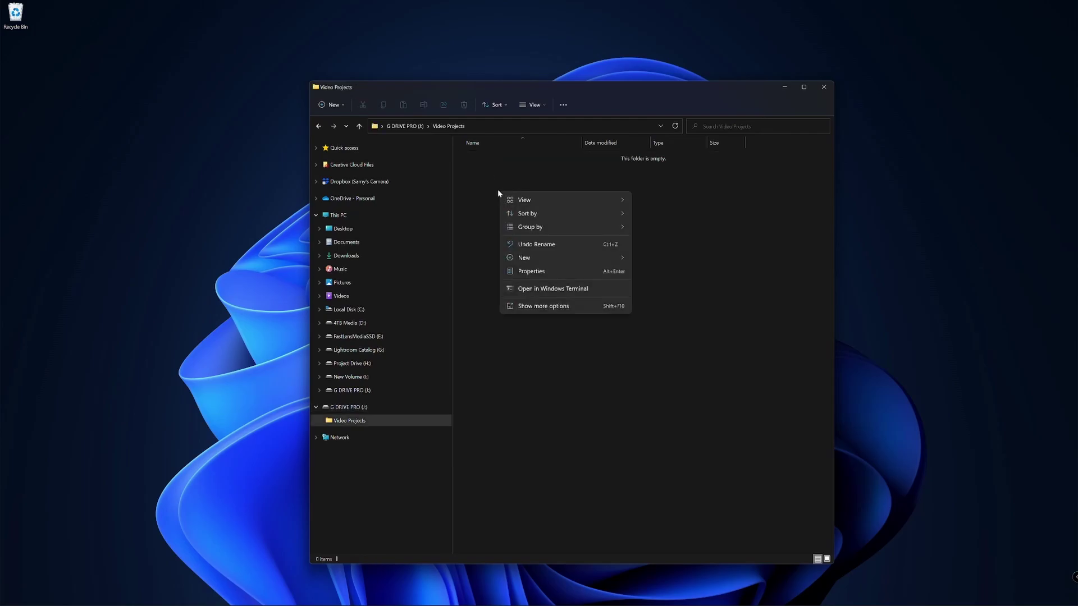
mouse_move(548, 258)
left_click(674, 256)
type("San")
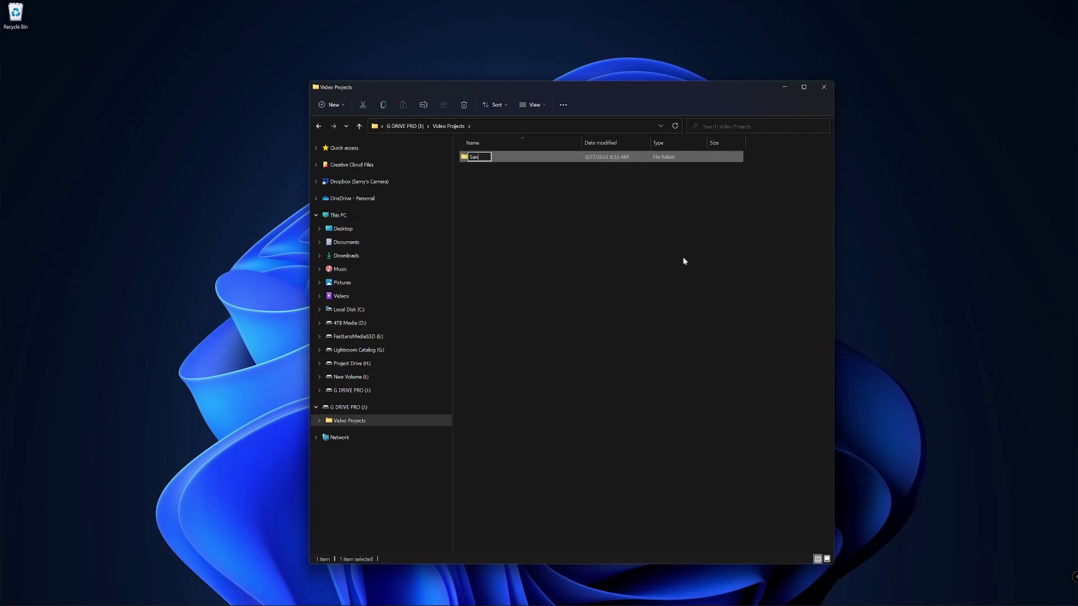
type("disk Professional G-RAID II")
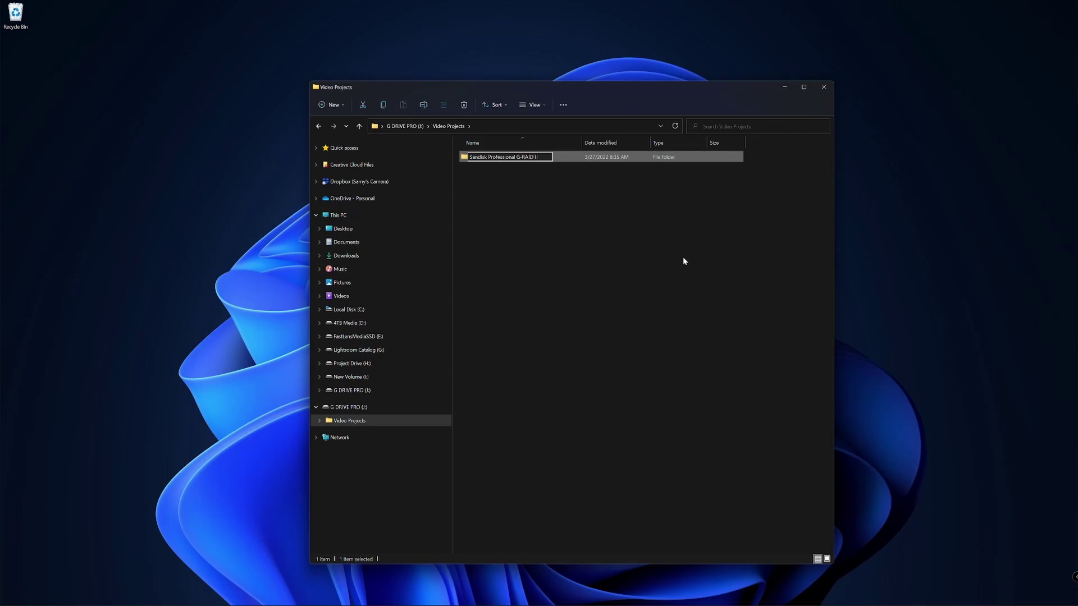
key("Return")
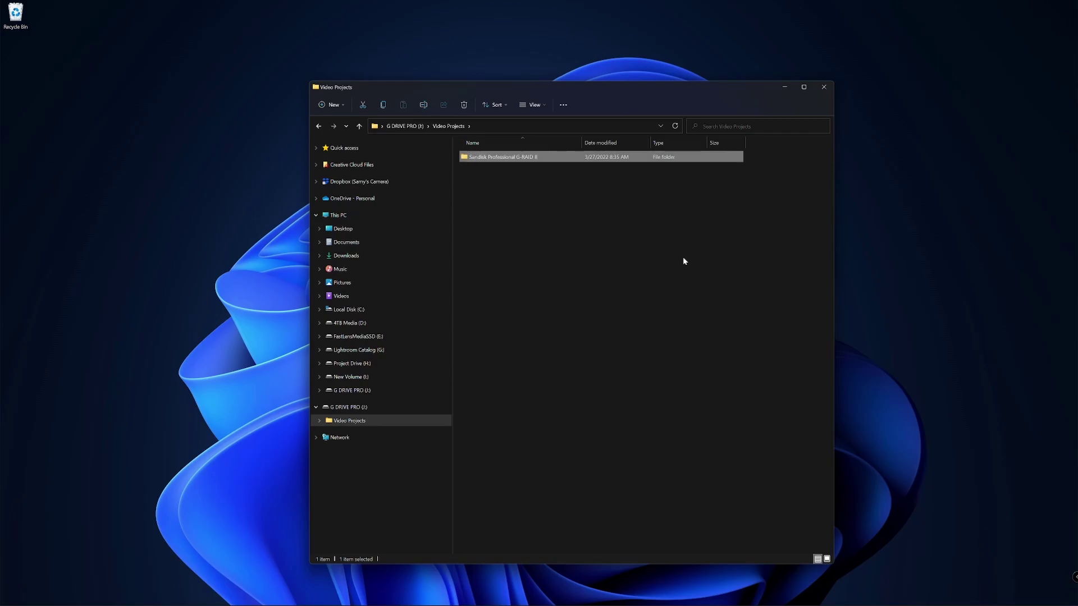
double_click(495, 159)
Add three new folders named Footage, Audio and Exports to the G-RAID II folder.
right_click(498, 166)
mouse_move(541, 238)
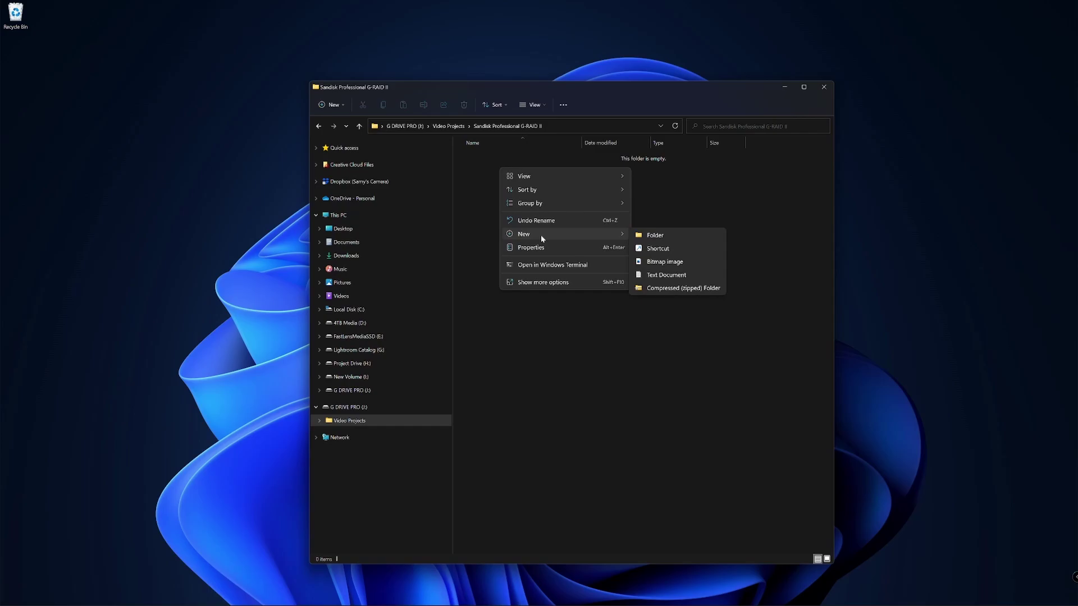
left_click(647, 234)
type("Footage")
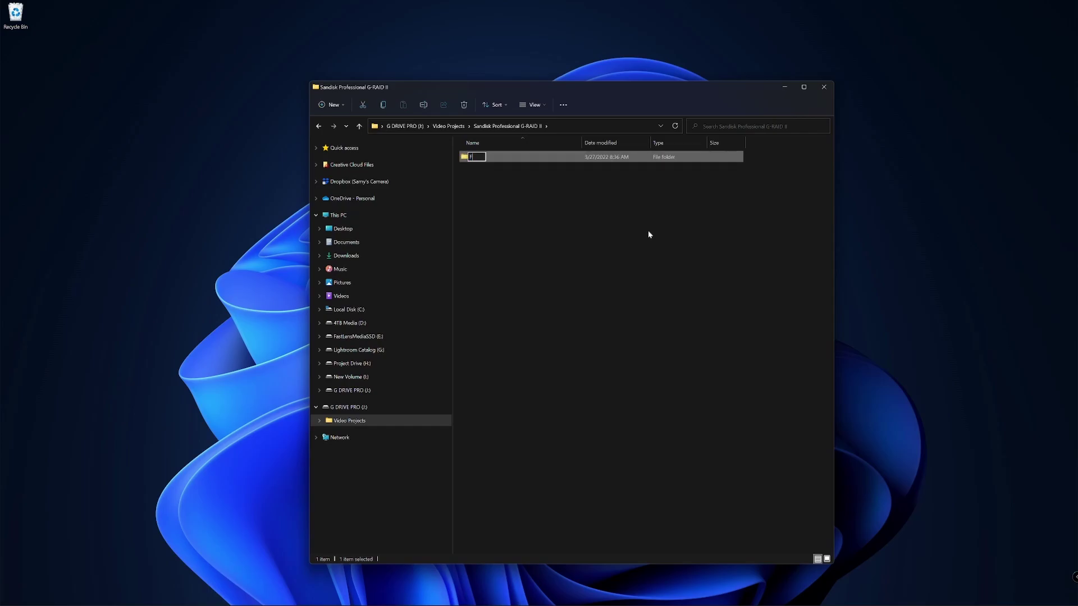
key("Return")
right_click(649, 234)
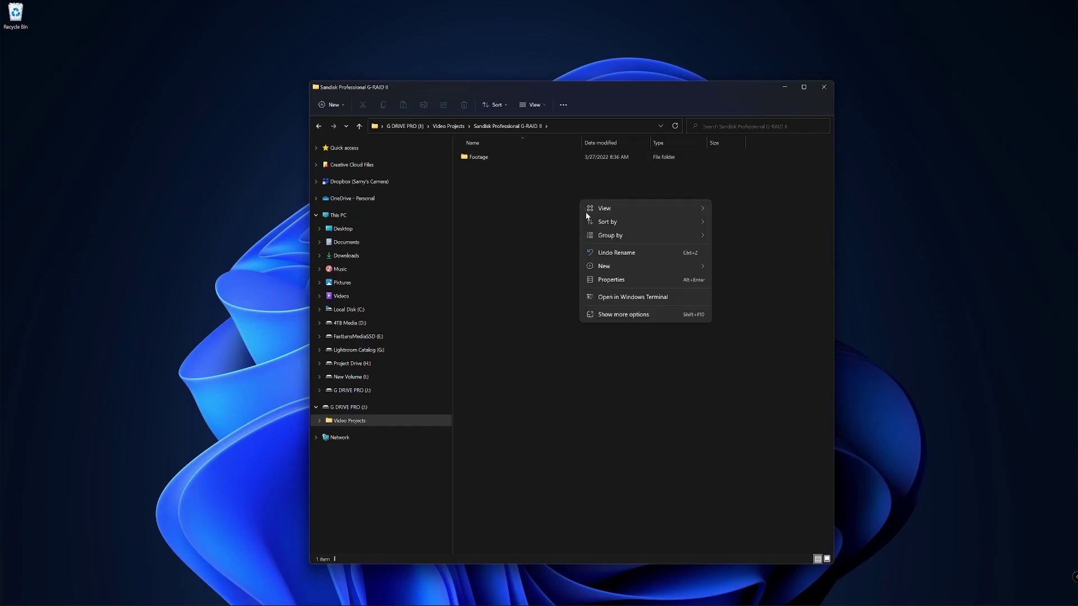
mouse_move(618, 268)
left_click(725, 270)
type("Audio")
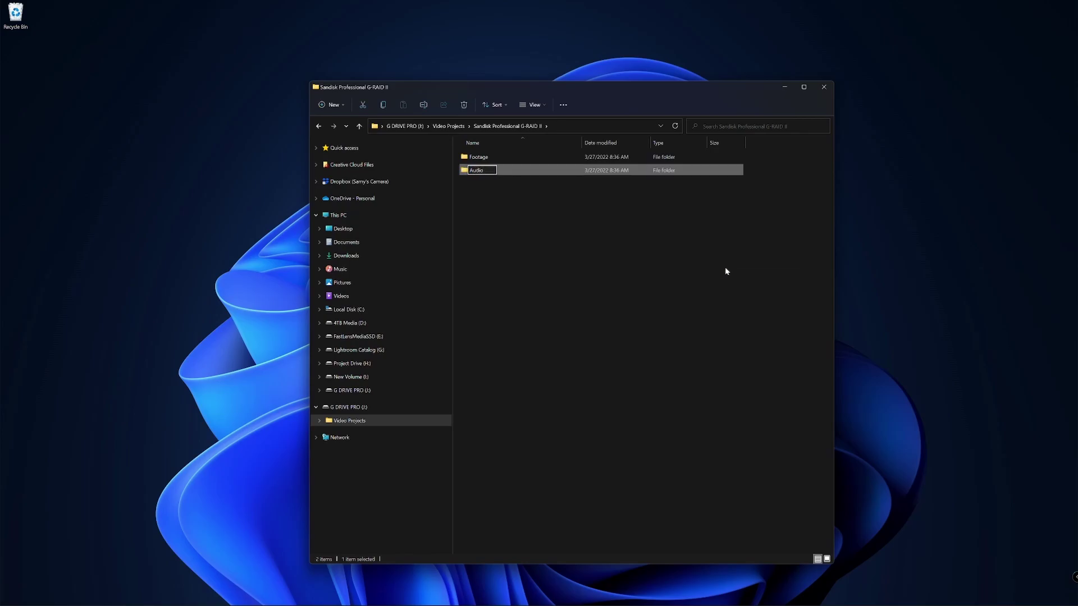
key("Return")
right_click(571, 199)
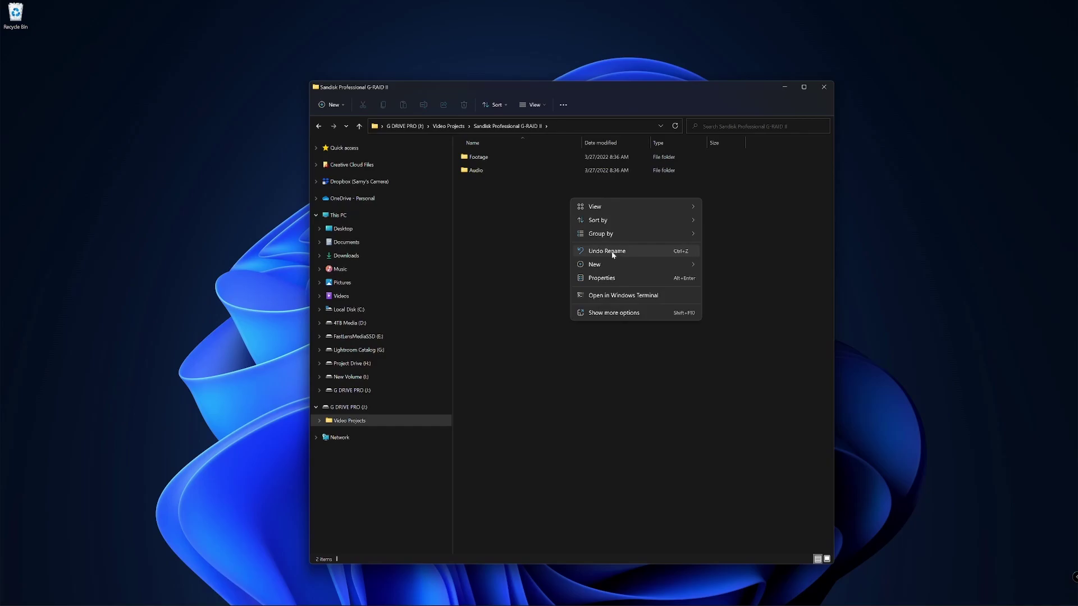
mouse_move(618, 264)
left_click(724, 267)
type("Exports")
key("Return")
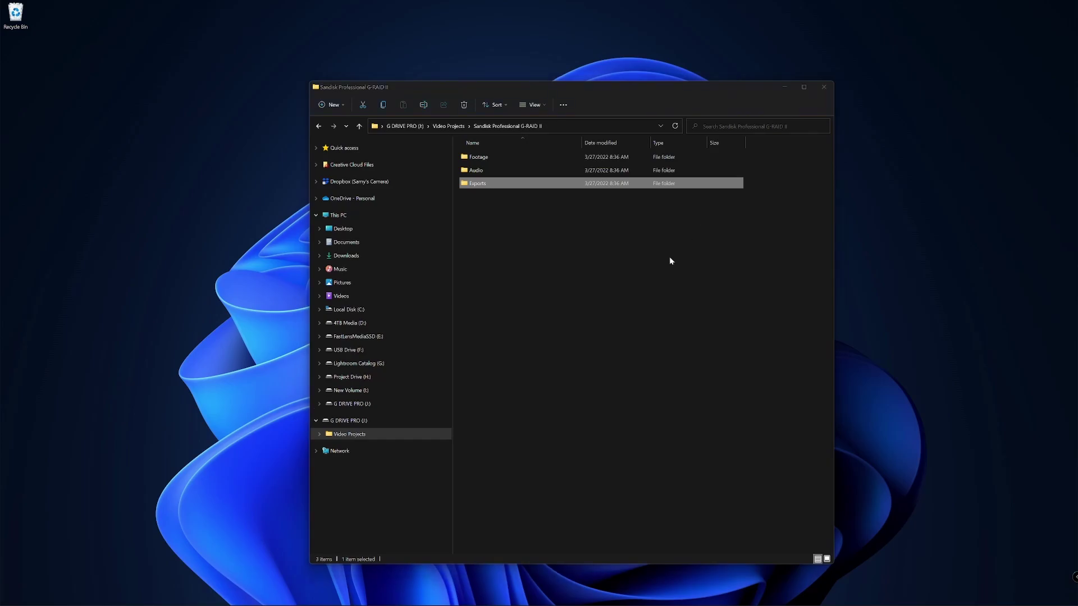
Place the USB drive window on the right and the project window on the left, showing USB Drive (F:) > PRIVATE > M4ROOT > CLIP.
left_click_drag(656, 111, 864, 90)
left_click_drag(495, 91, 218, 100)
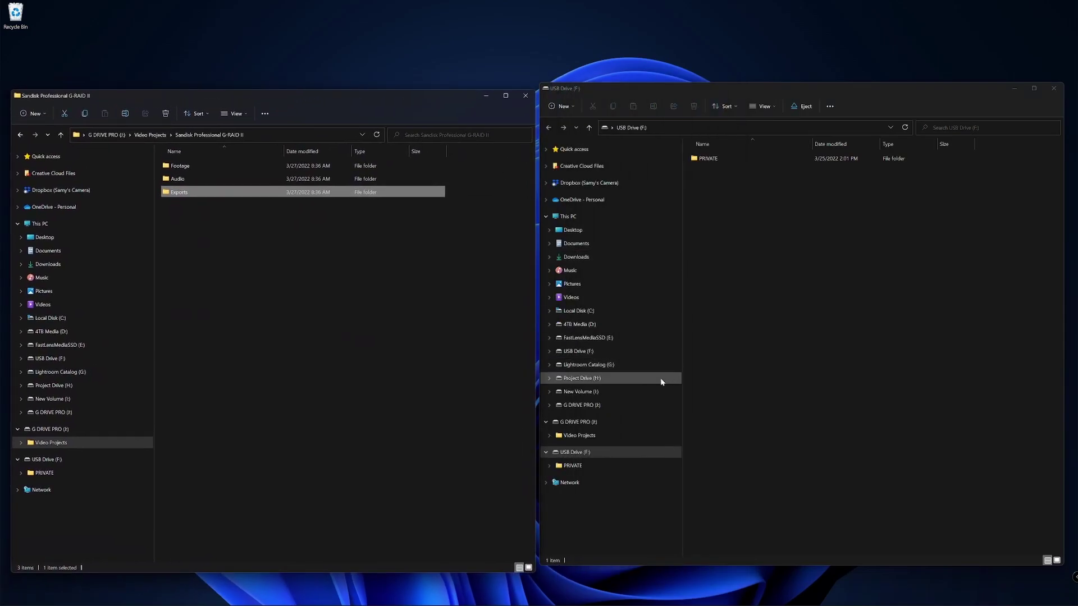
double_click(712, 160)
double_click(709, 159)
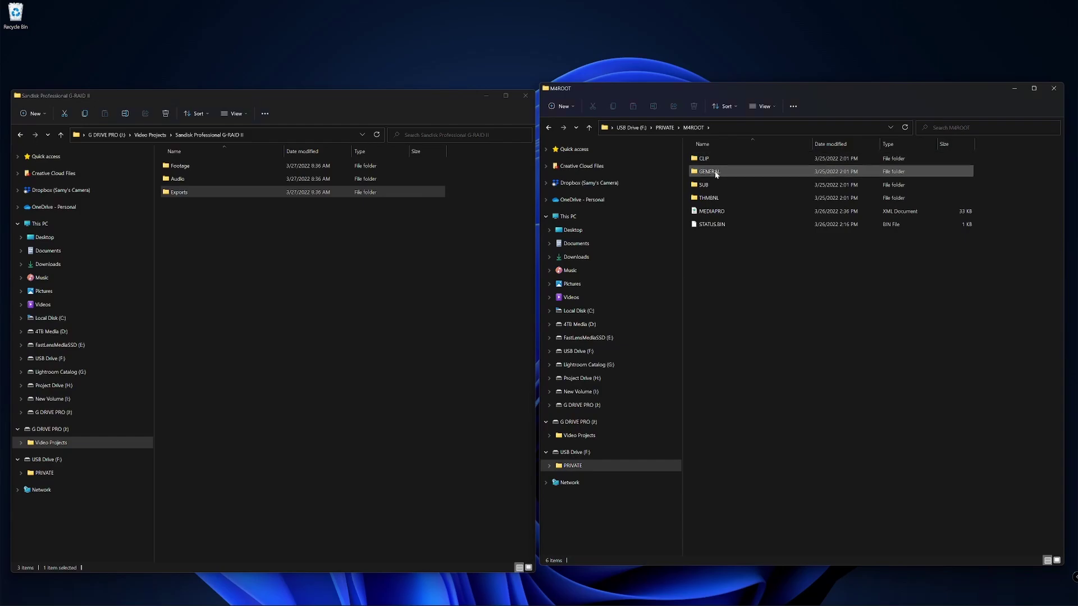
double_click(714, 161)
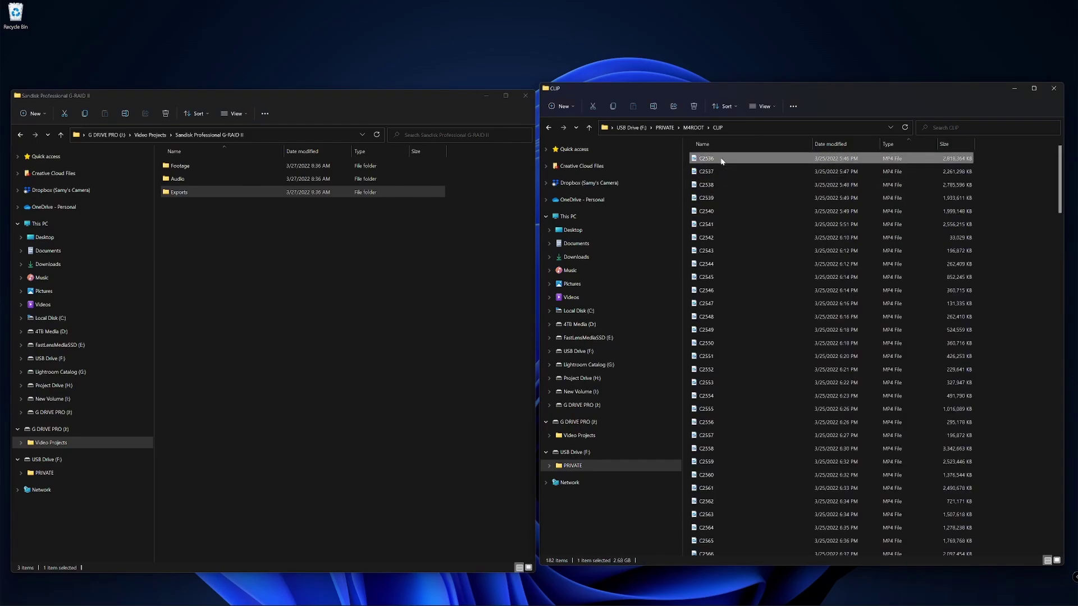
Select clips C2536 through C2613 in the CLIP folder.
left_click(715, 248)
scroll(716, 250, "down", 3)
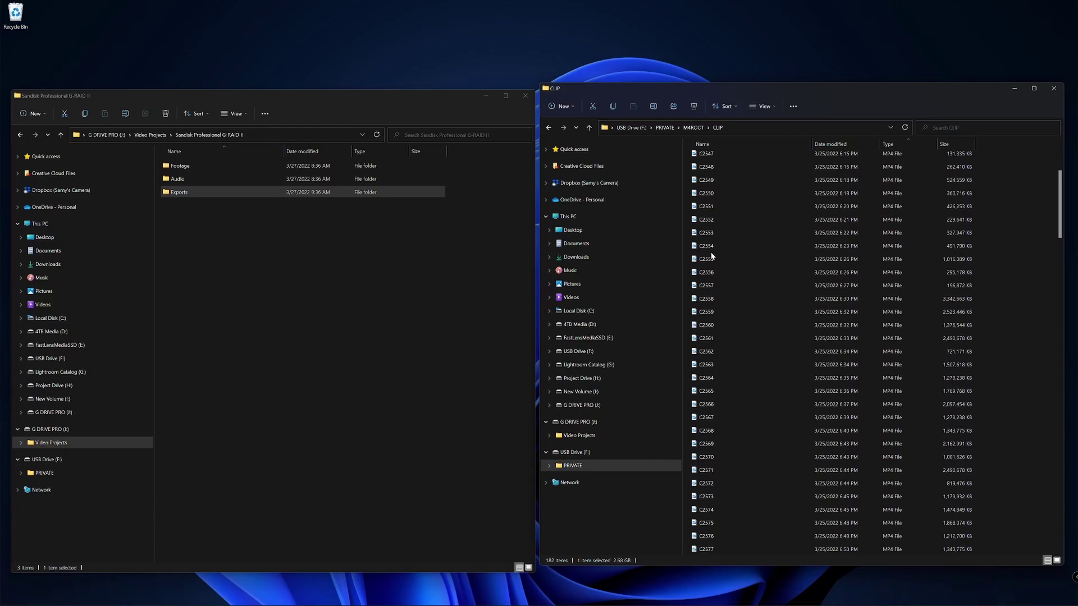
scroll(711, 255, "down", 8)
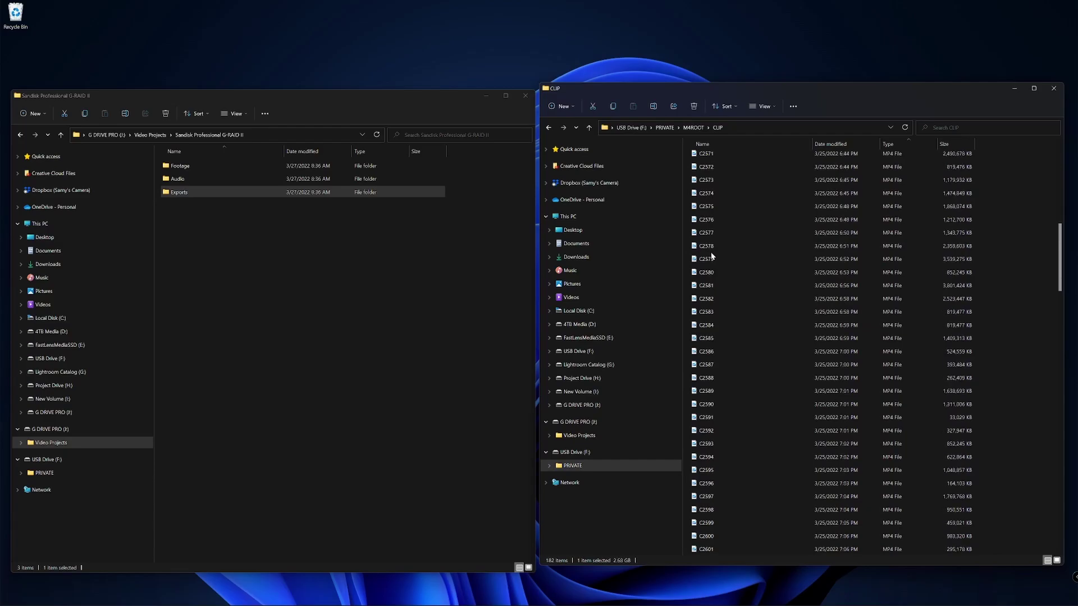
scroll(711, 256, "down", 9)
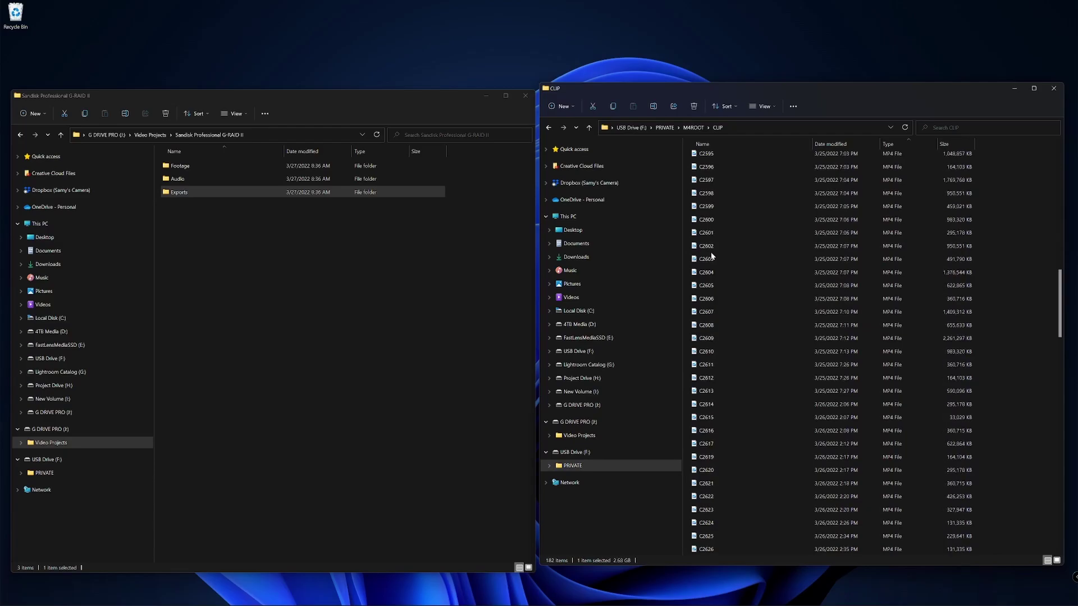
left_click(707, 351, "shift")
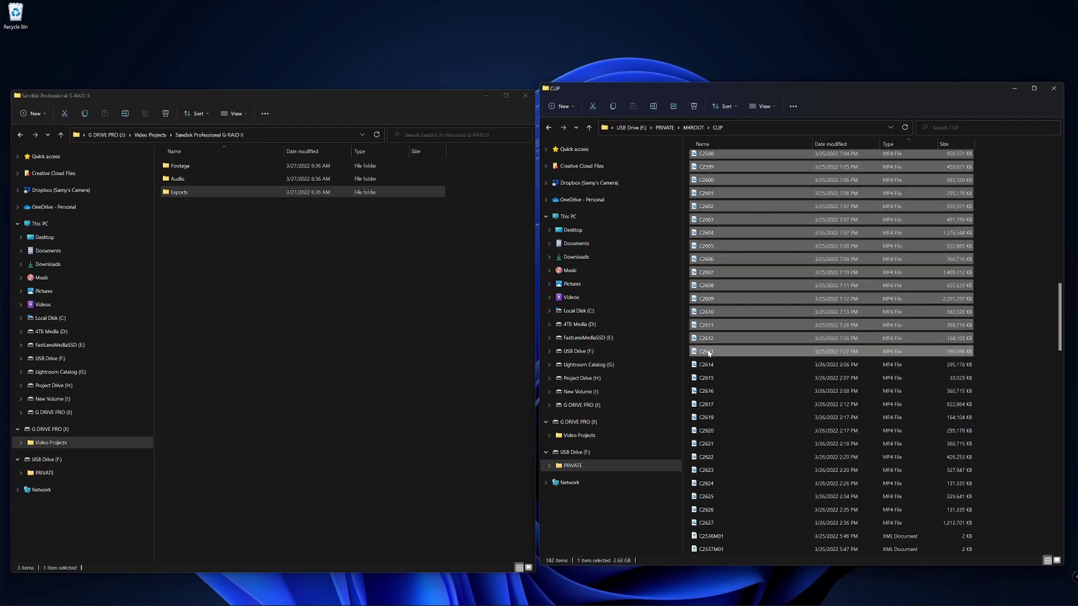
Copy the 78 selected clips onto the Footage folder and close the CLIP window.
left_click_drag(713, 272, 192, 168)
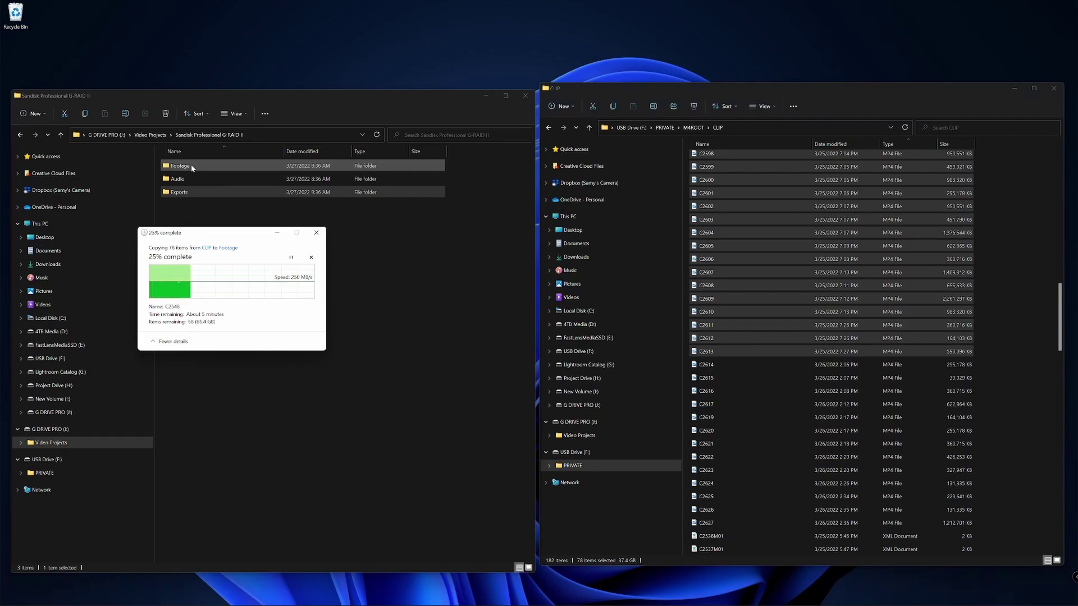
left_click(1053, 88)
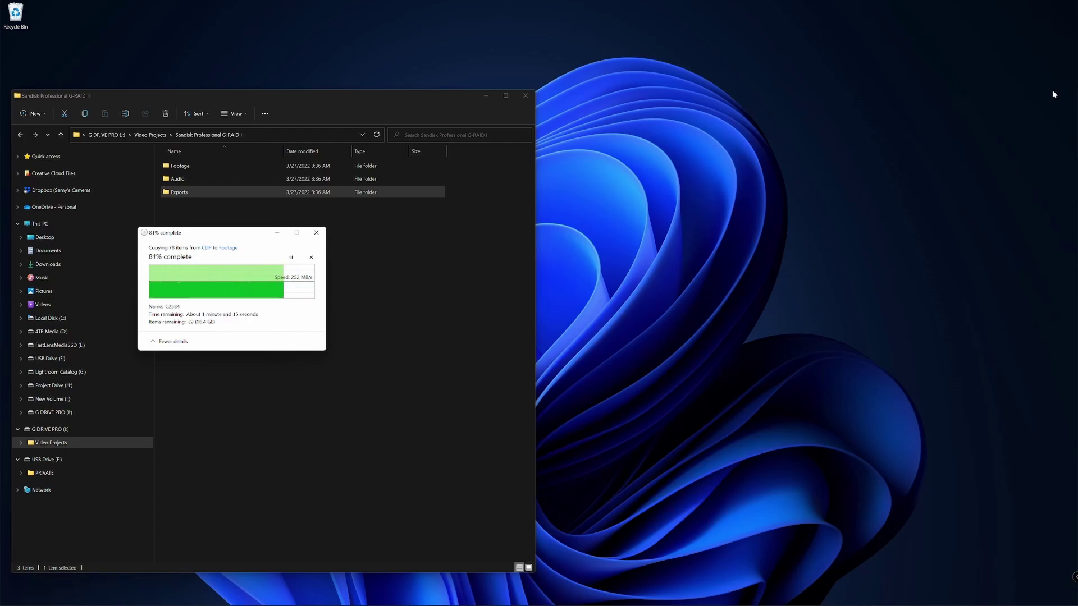
Go to G DRIVE PRO > Video Projects > Sandisk Professional G-RAID II.
left_click(53, 413)
double_click(189, 167)
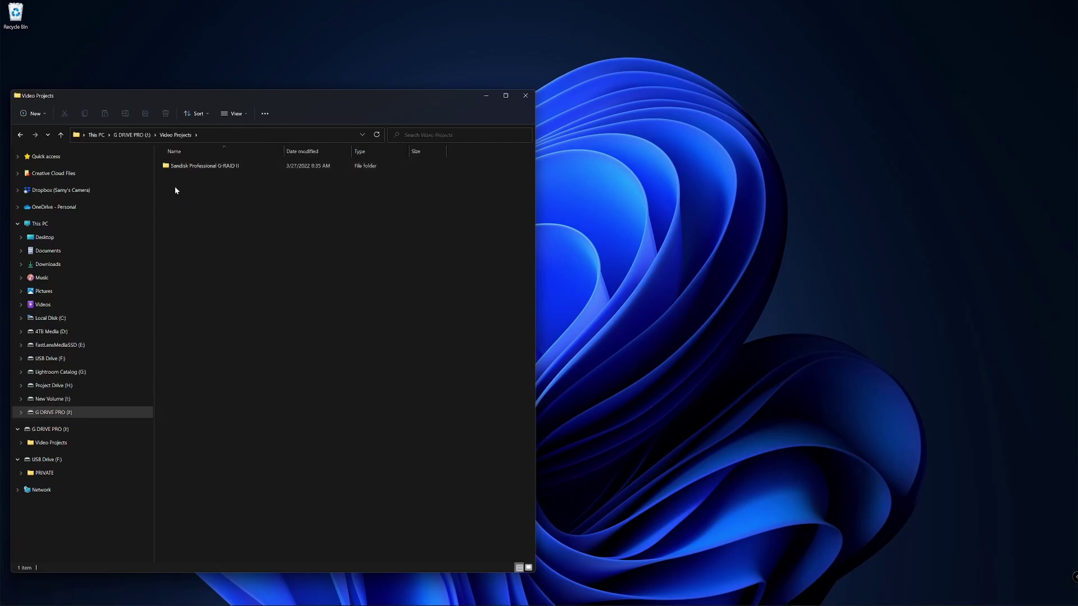
left_click(184, 166)
double_click(185, 166)
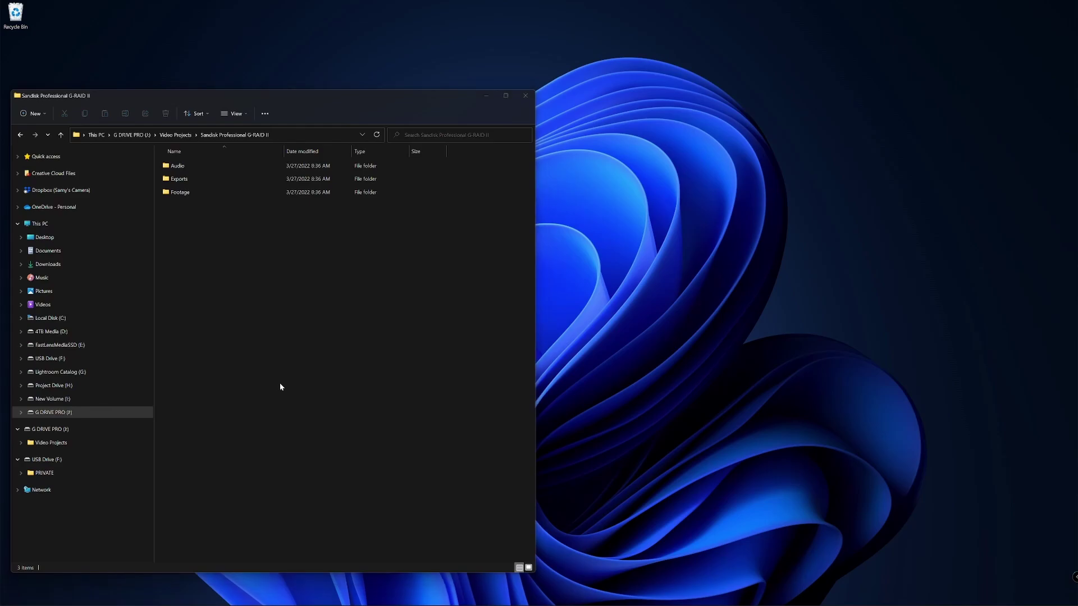
Put a second Explorer window alongside, showing Project Drive (H:) > Sandisk Professional G-RAID II > Soundtrack.
key("super+e")
left_click_drag(293, 114, 820, 103)
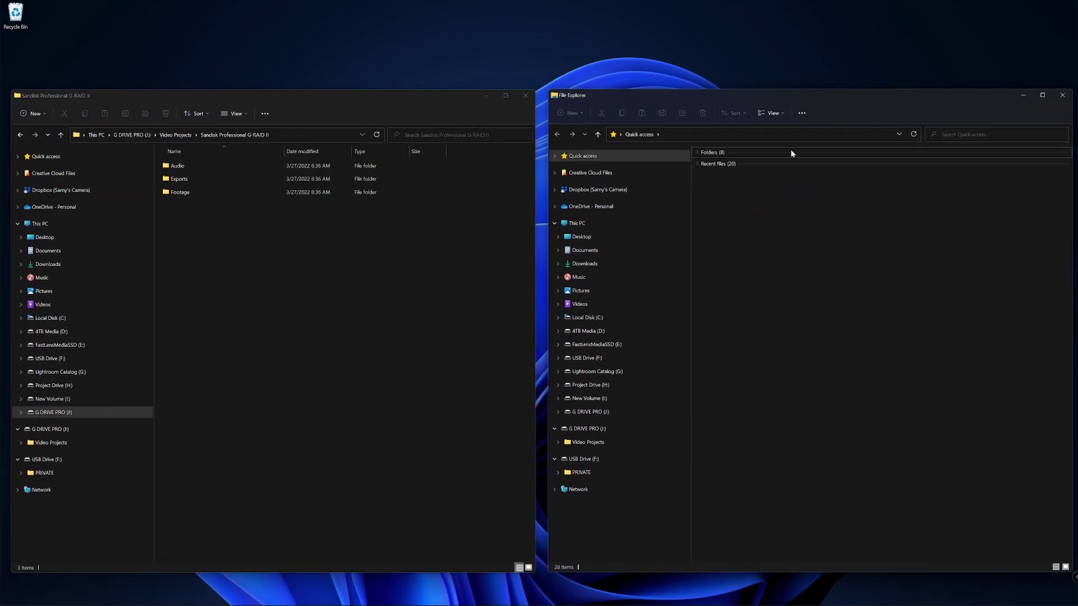
left_click(590, 384)
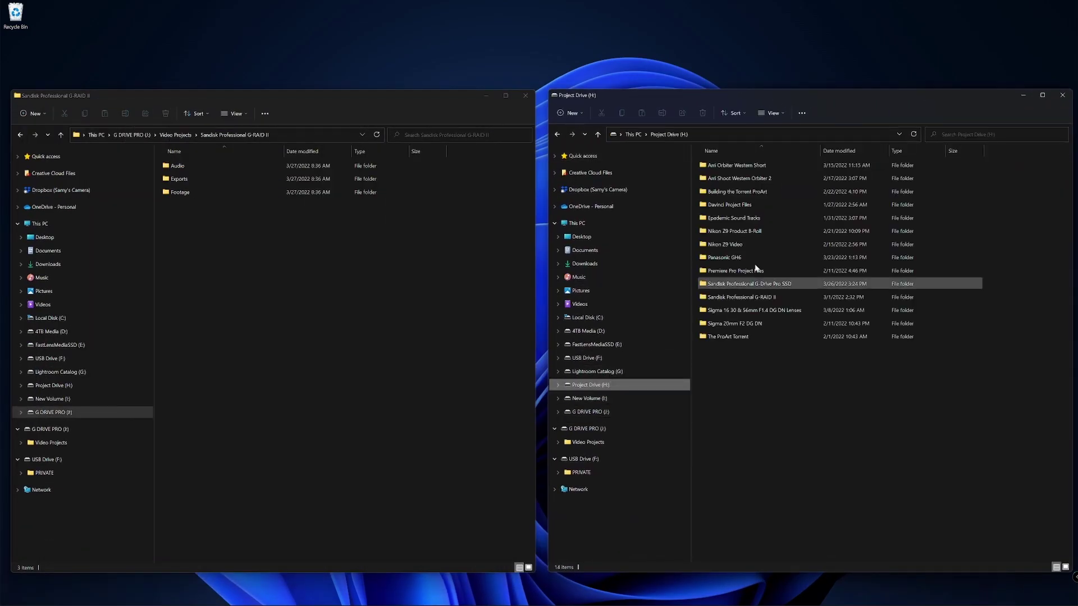
double_click(769, 297)
double_click(736, 192)
Copy the ES_Lagom - Ooyy track into the Audio folder and close the Soundtrack window.
left_click(735, 179)
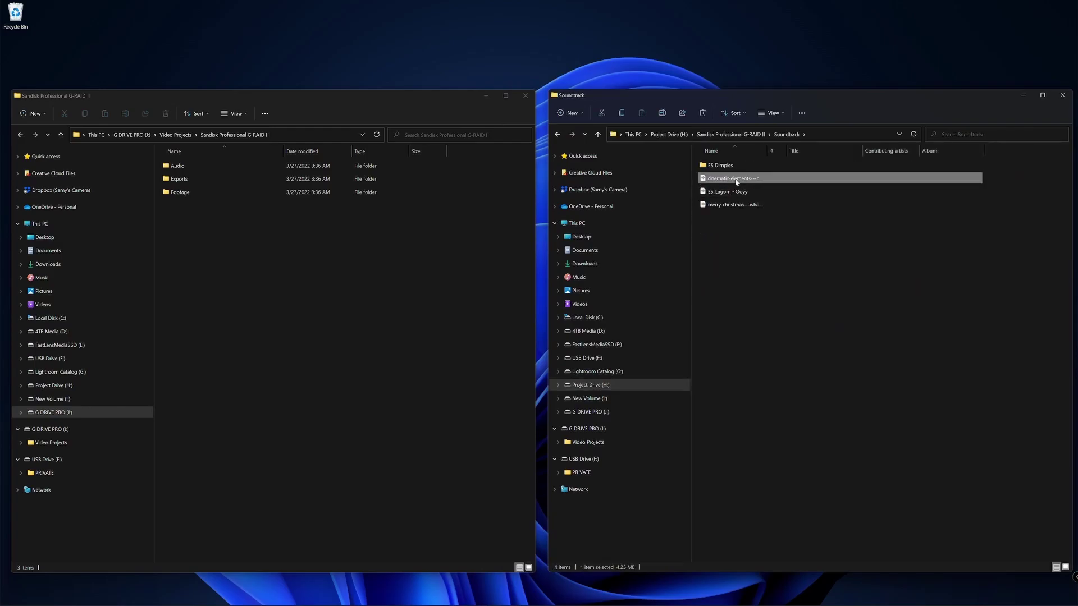
left_click(733, 193)
left_click_drag(732, 195, 201, 166)
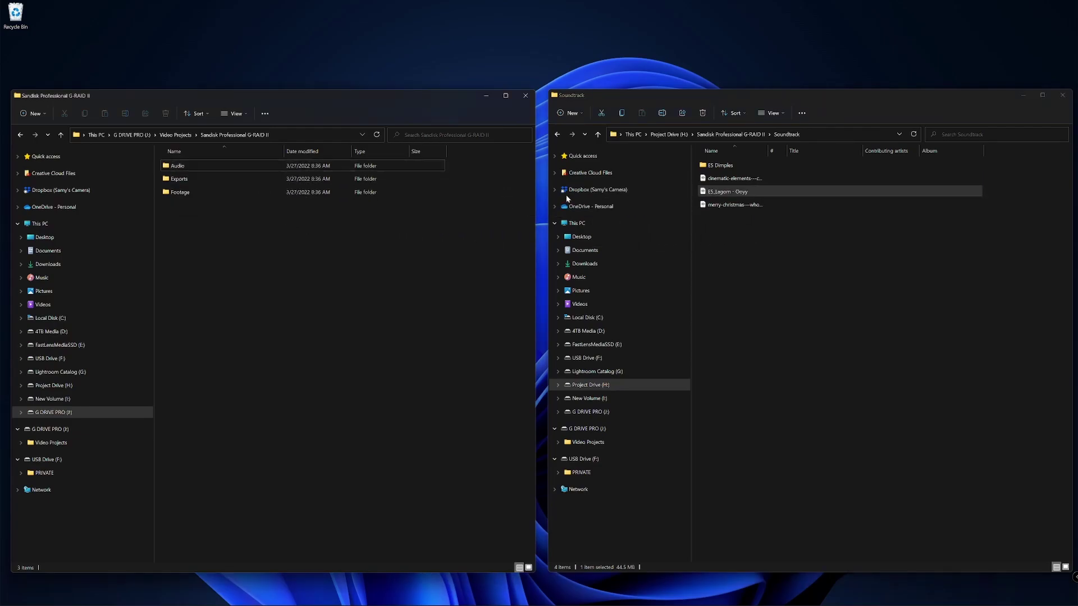
left_click(1059, 96)
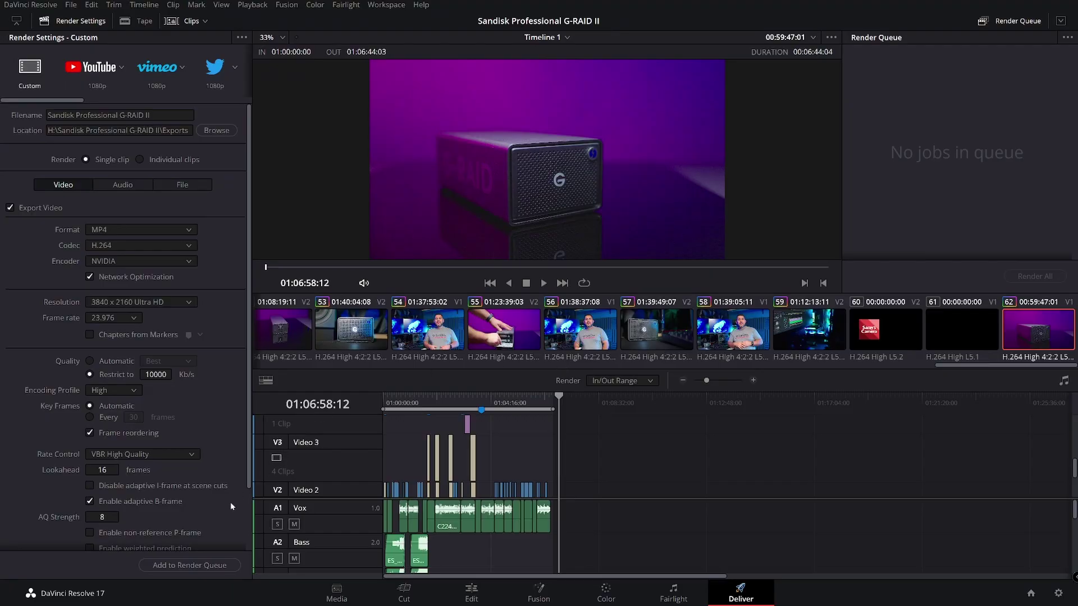
Add Timeline 1 to the render queue and render it as MP4 into Exports.
left_click(189, 566)
left_click(1035, 276)
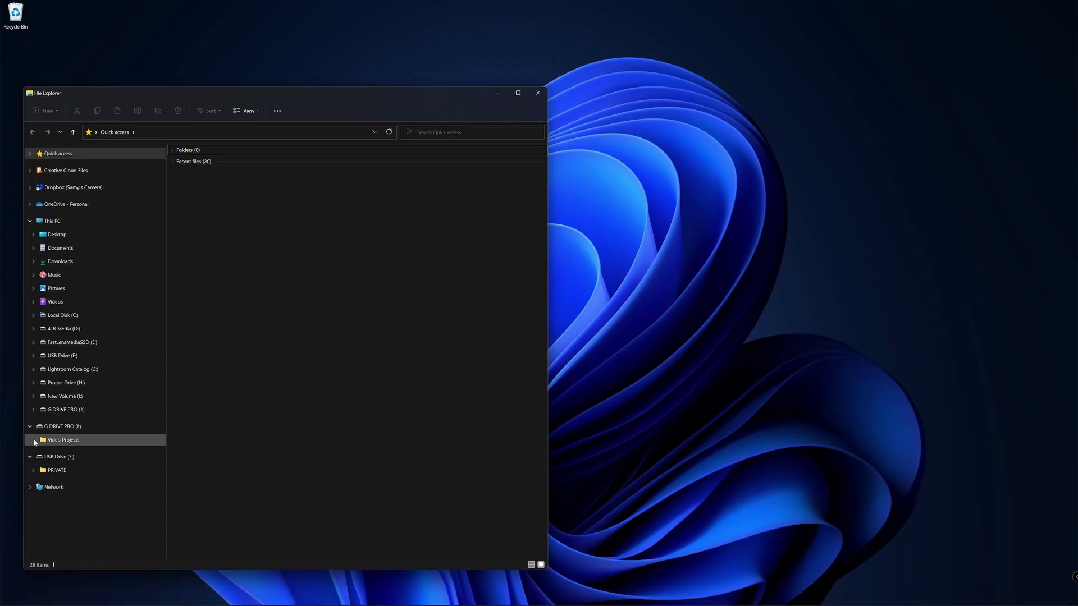
Check the render in G DRIVE PRO > Video Projects > Sandisk Professional G-RAID II > Exports, then return to the drive root.
left_click(56, 426)
double_click(214, 163)
double_click(212, 163)
double_click(212, 176)
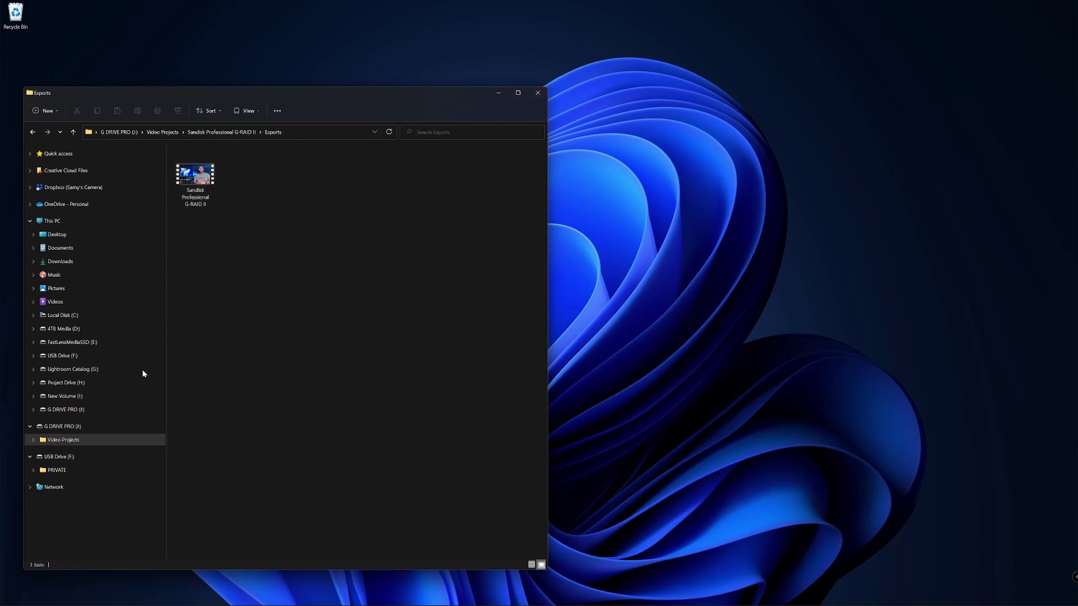
left_click(62, 427)
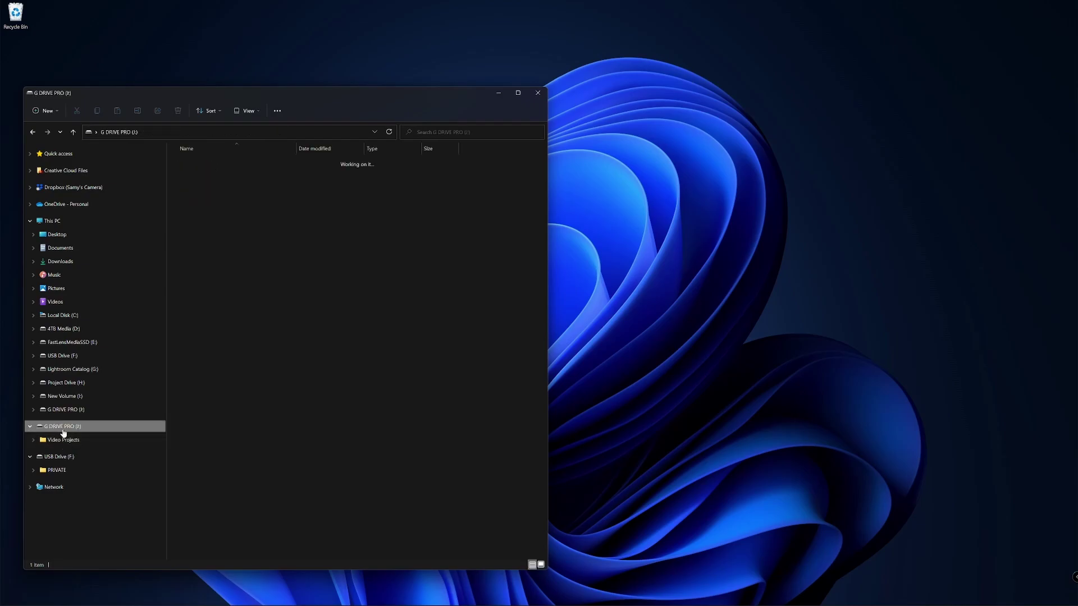
Make a Lightroom Catalog 2022 folder at the root of G DRIVE PRO and close File Explorer.
left_click(227, 198)
right_click(223, 204)
key("ctrl+shift+n")
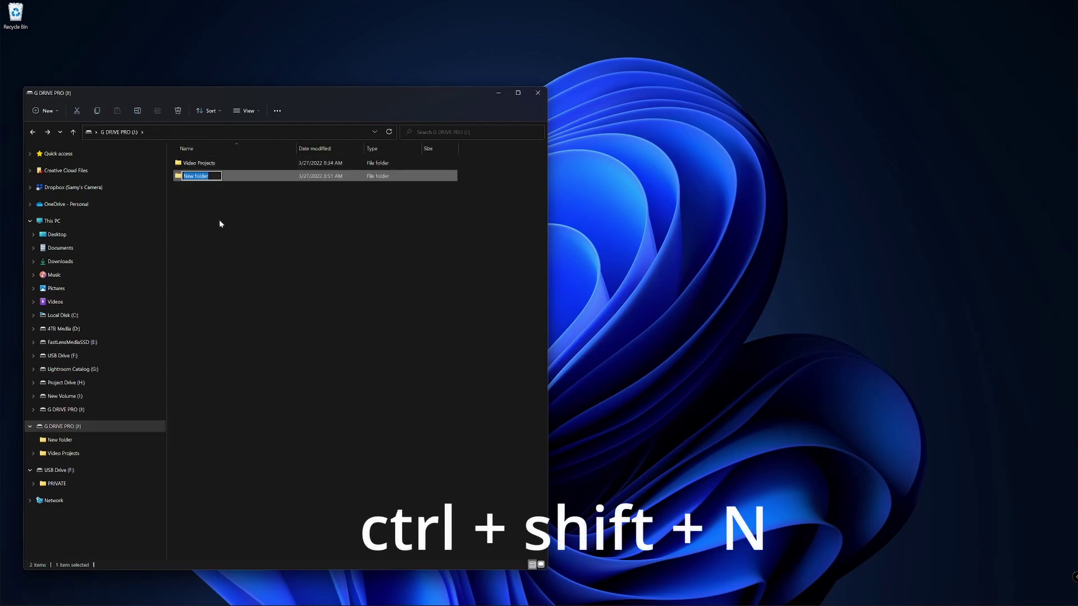
type("Lightroom C")
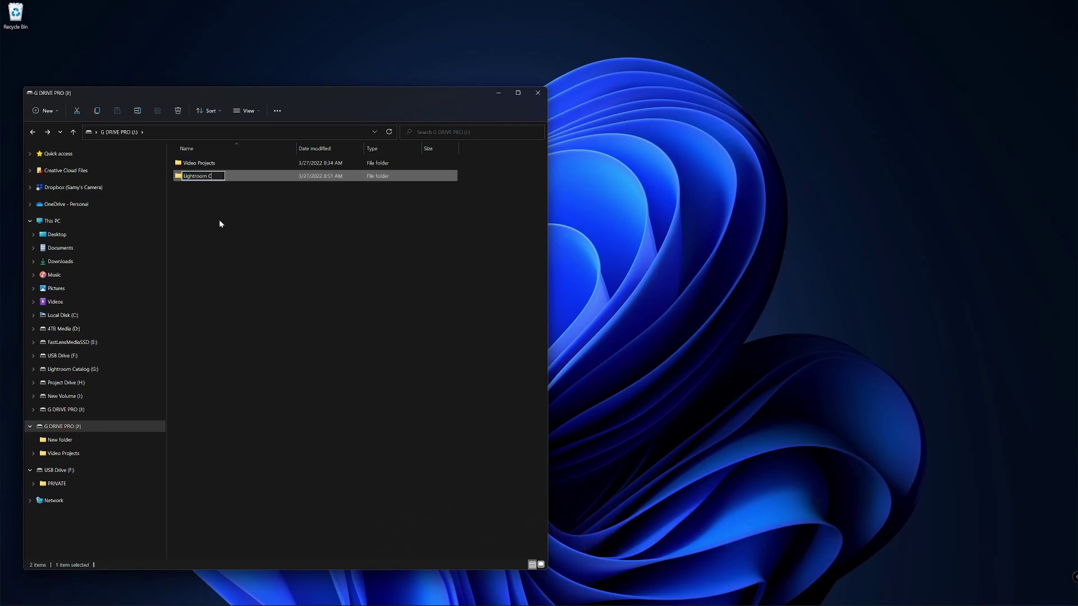
type("atalog 2022")
key("Return")
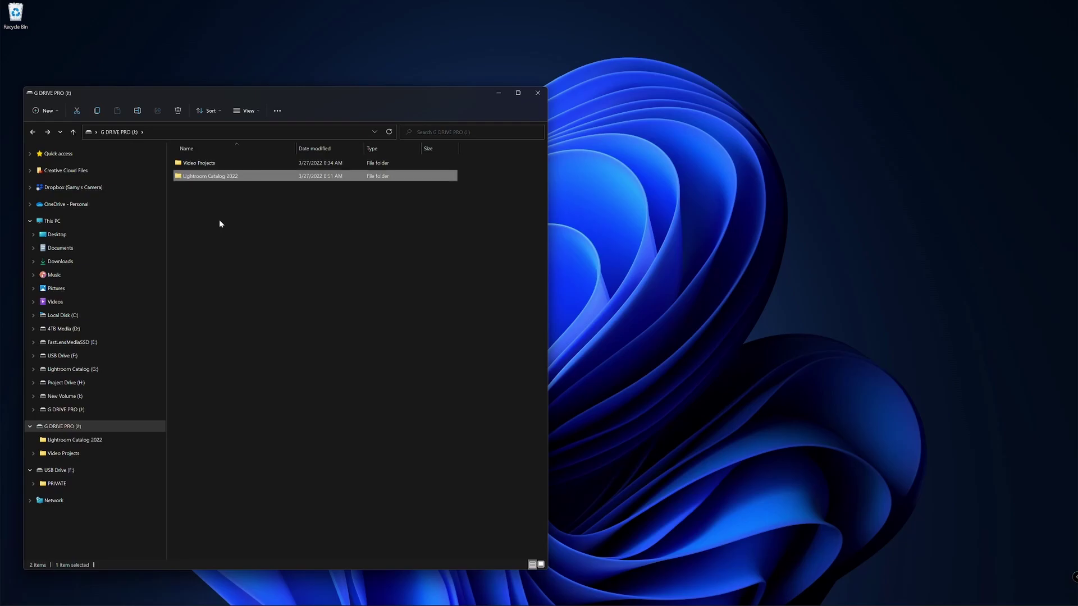
key("alt+F4")
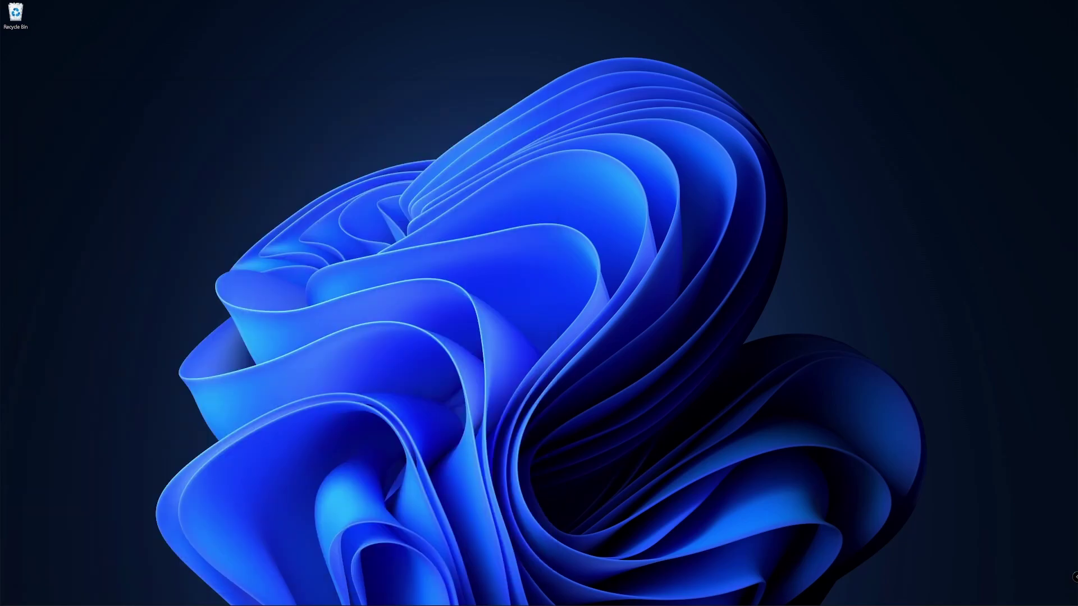
In Lightroom Classic, start a new catalog in G DRIVE PRO's Lightroom Catalog 2022 folder.
left_click(557, 599)
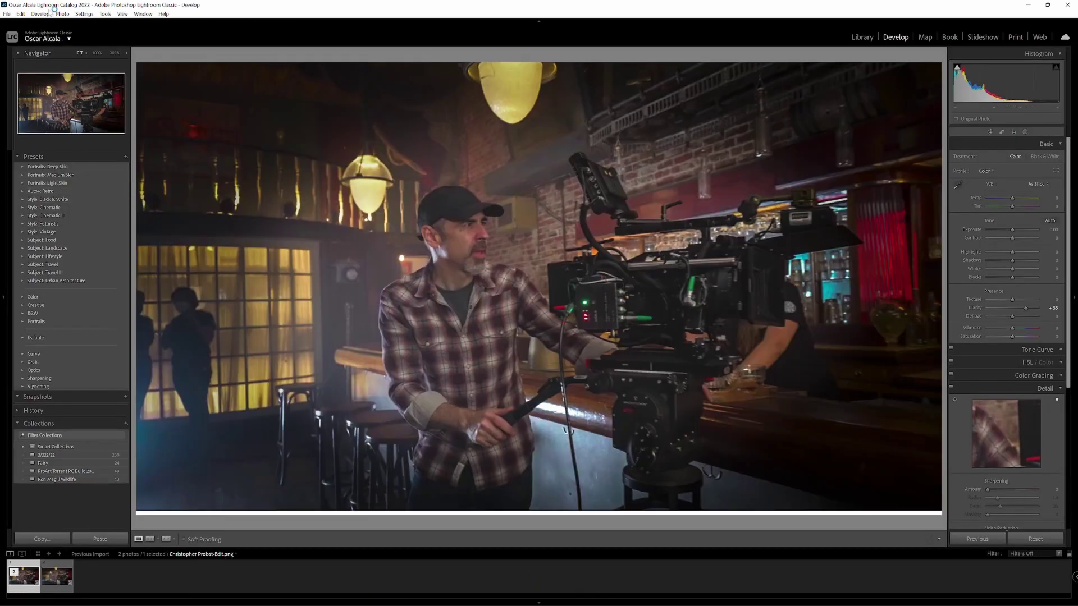
left_click(6, 14)
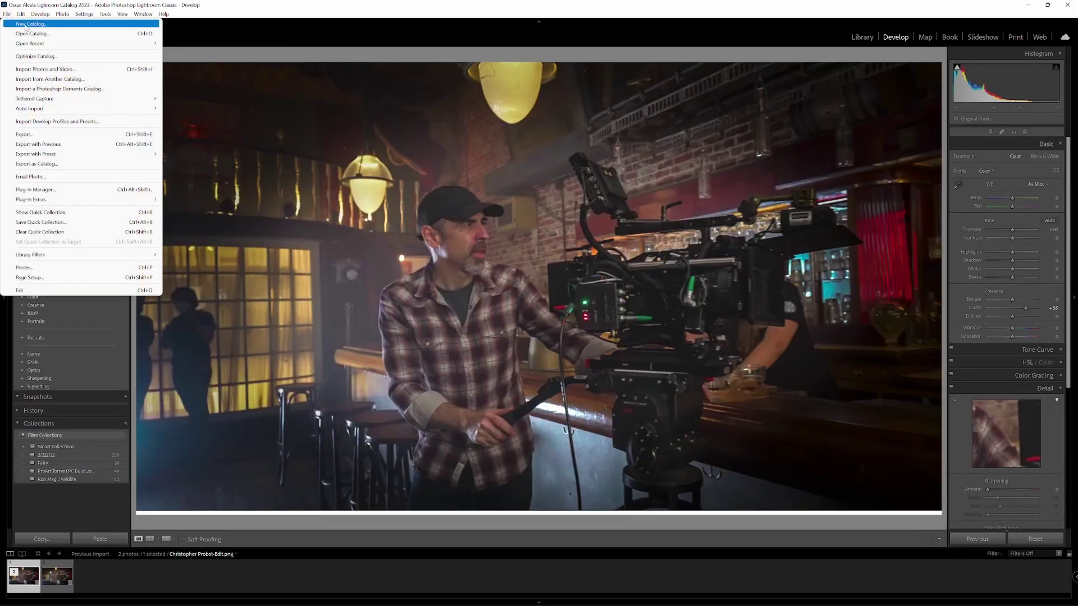
left_click(26, 23)
scroll(58, 230, "down", 1)
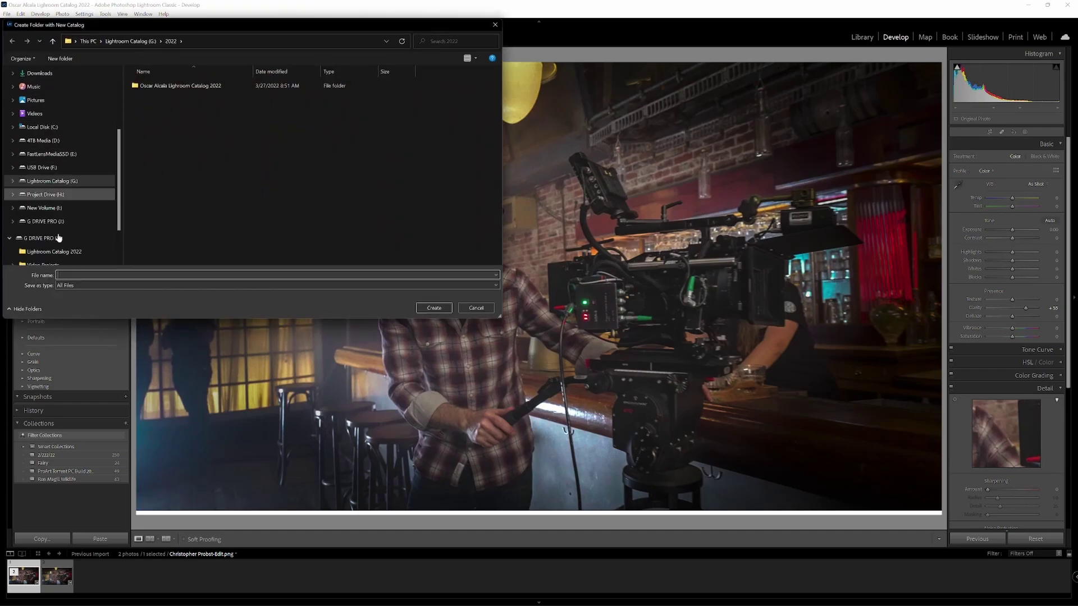
left_click(53, 222)
double_click(166, 86)
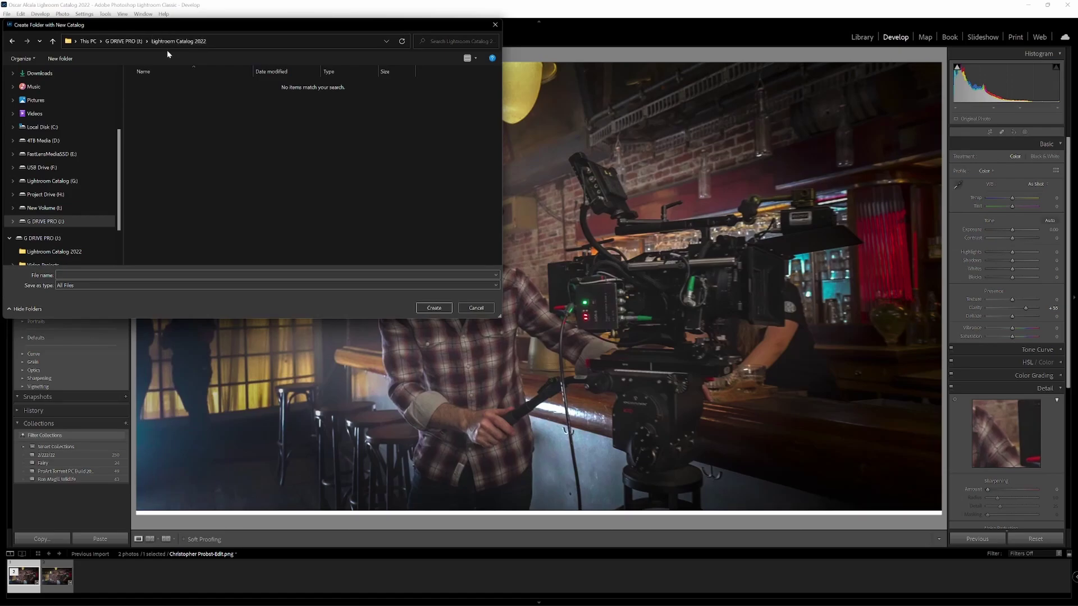
Name the catalog 'Lightroom Catalog 2022', create it, skip the old catalog's backup, and quit Lightroom.
left_click(95, 275)
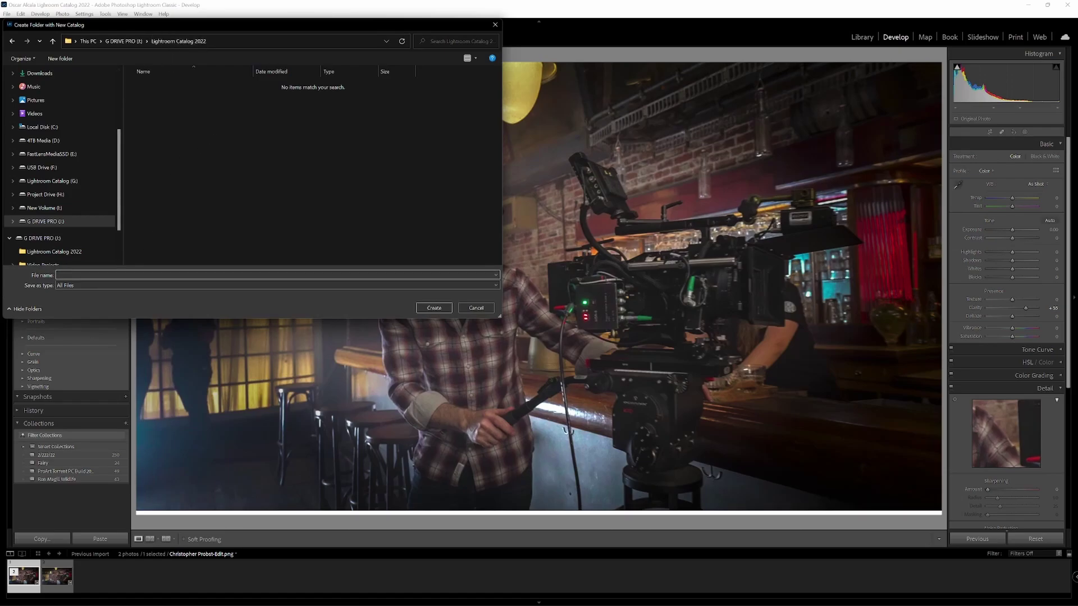
type("Lightroom Catalog 2022")
key("Return")
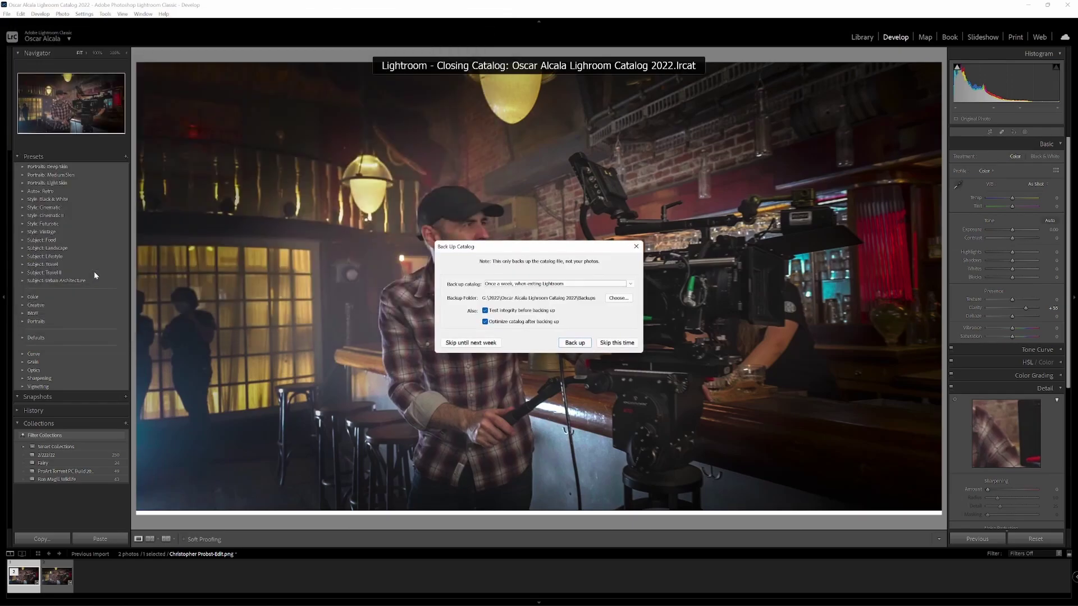
left_click(617, 342)
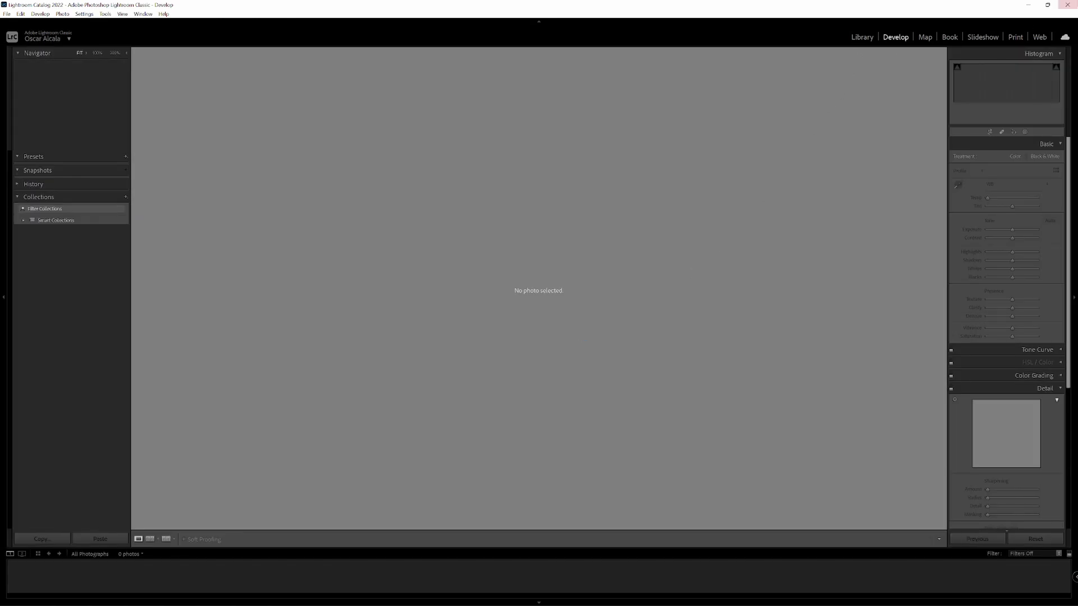
left_click(1067, 5)
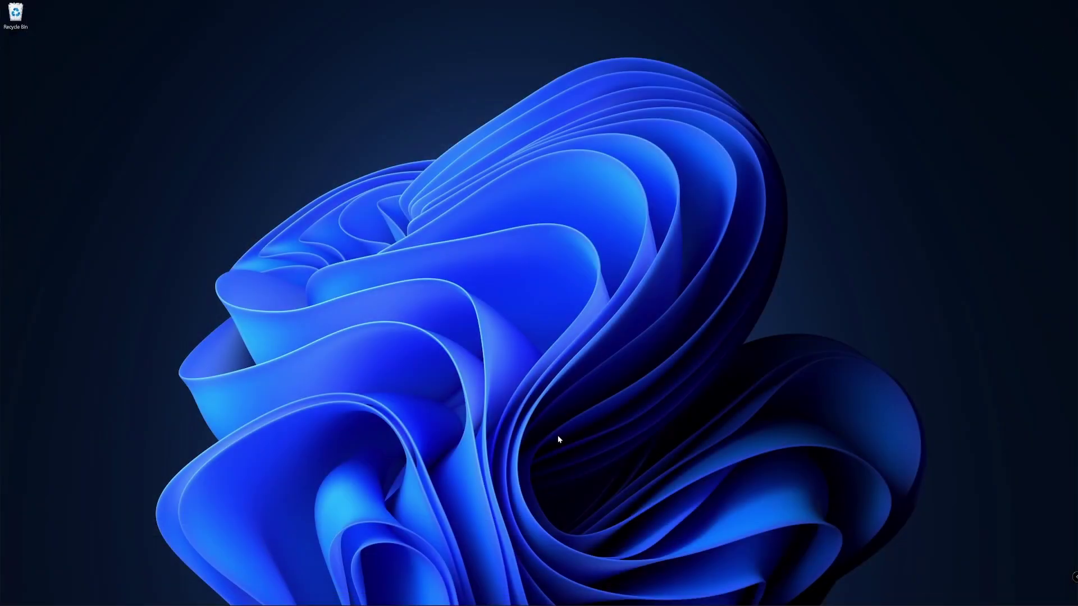
In File Explorer, create an 'Images' folder inside the drive's Lightroom Catalog 2022 folder.
left_click(470, 601)
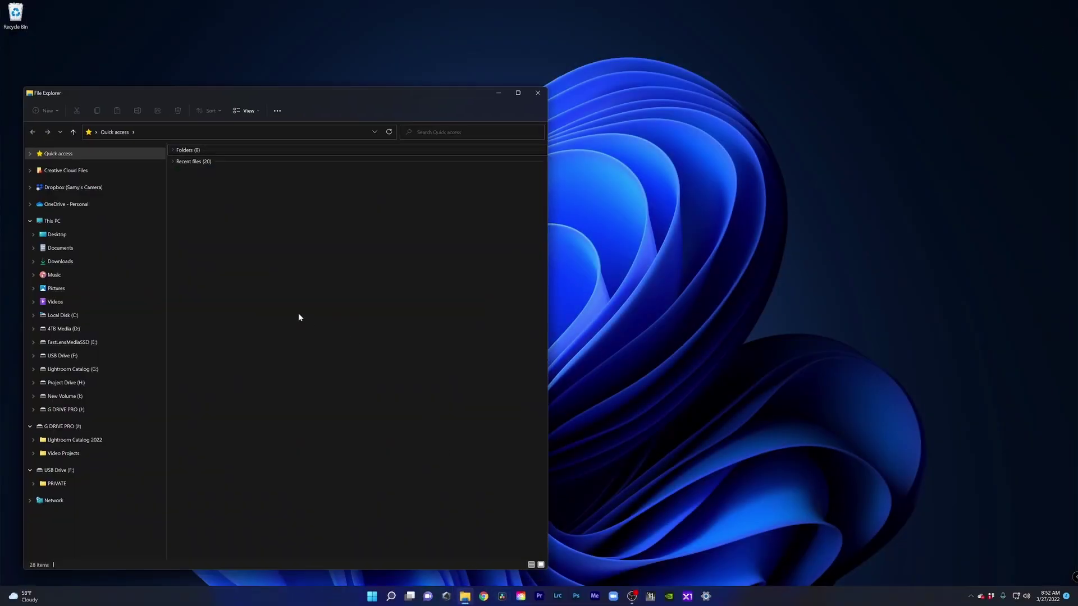
left_click(46, 445)
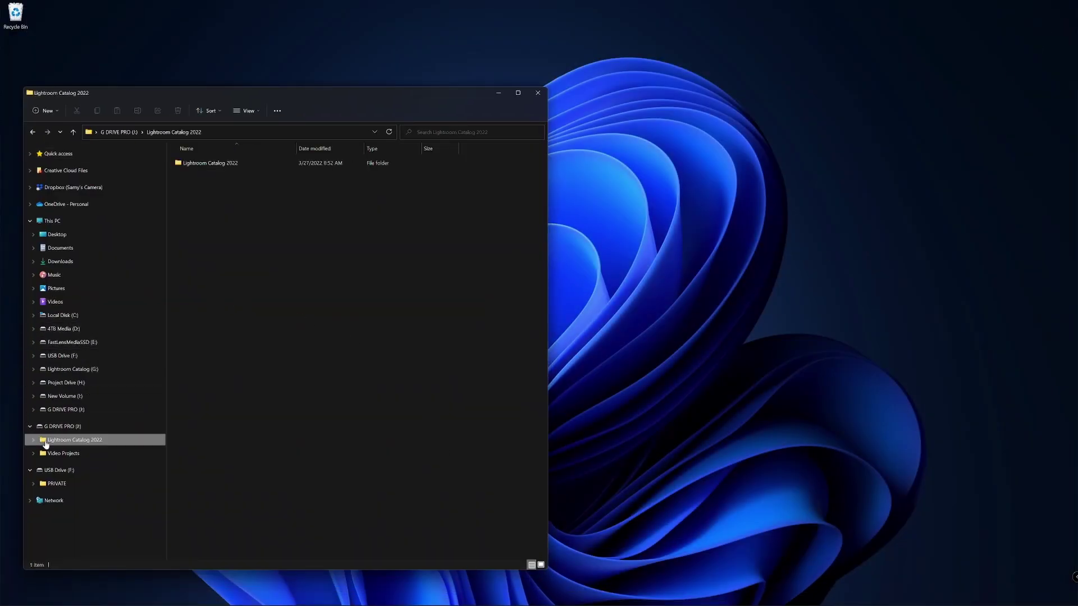
left_click(211, 163)
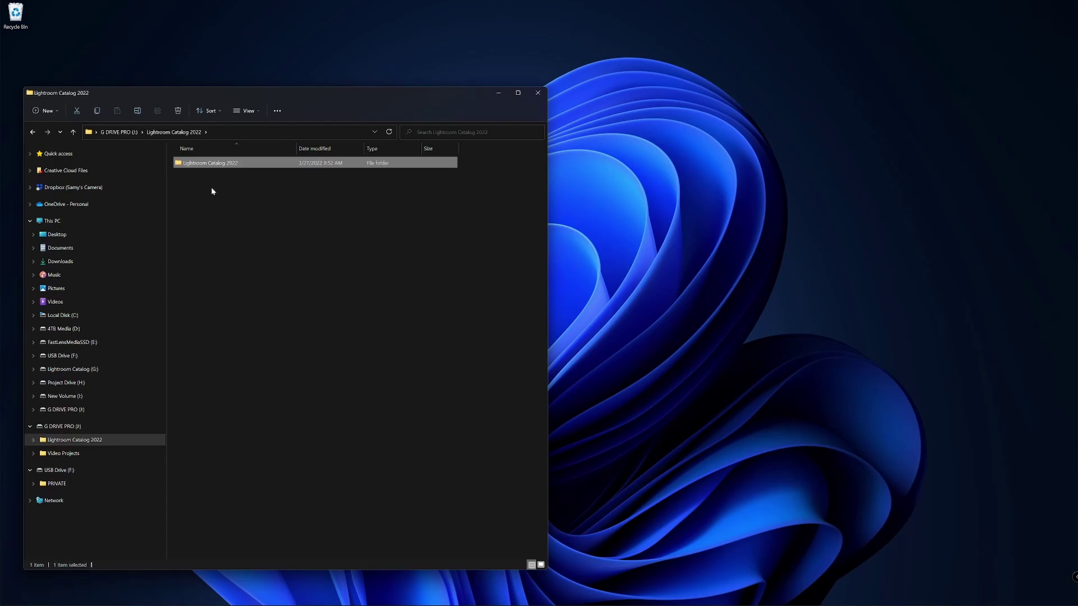
right_click(213, 190)
mouse_move(241, 256)
left_click(382, 259)
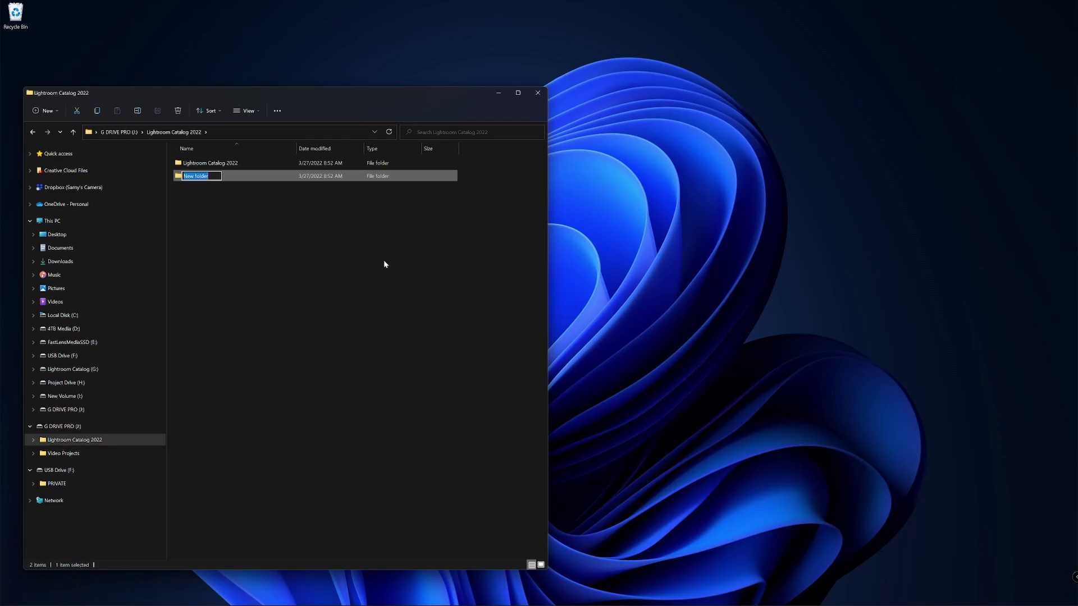
type("Images")
key("Return")
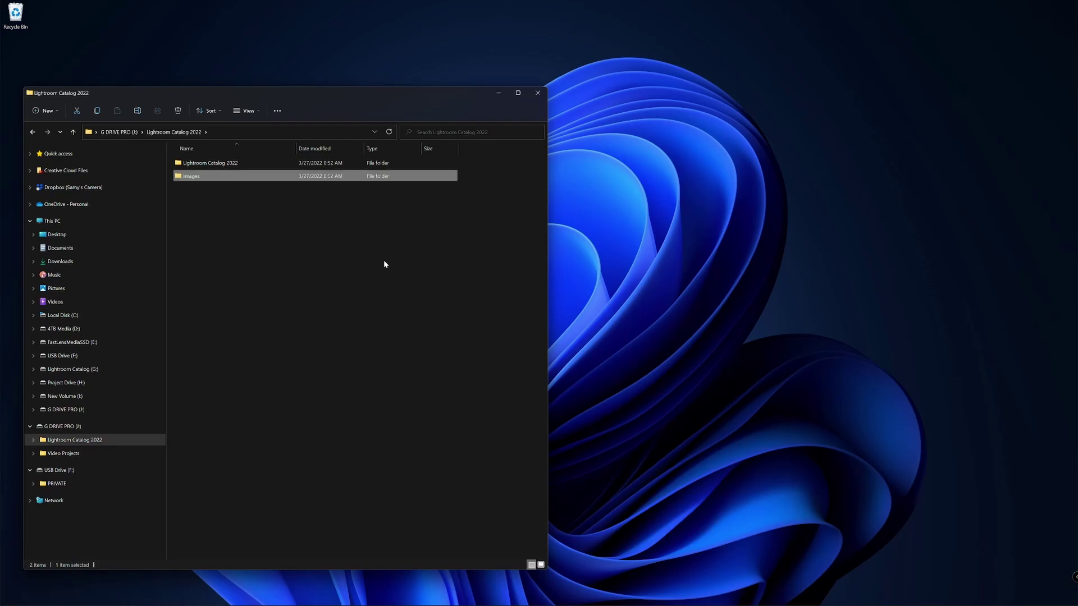
Create another new folder and name it 'Lightroom Exports'.
key("ctrl+shift+n")
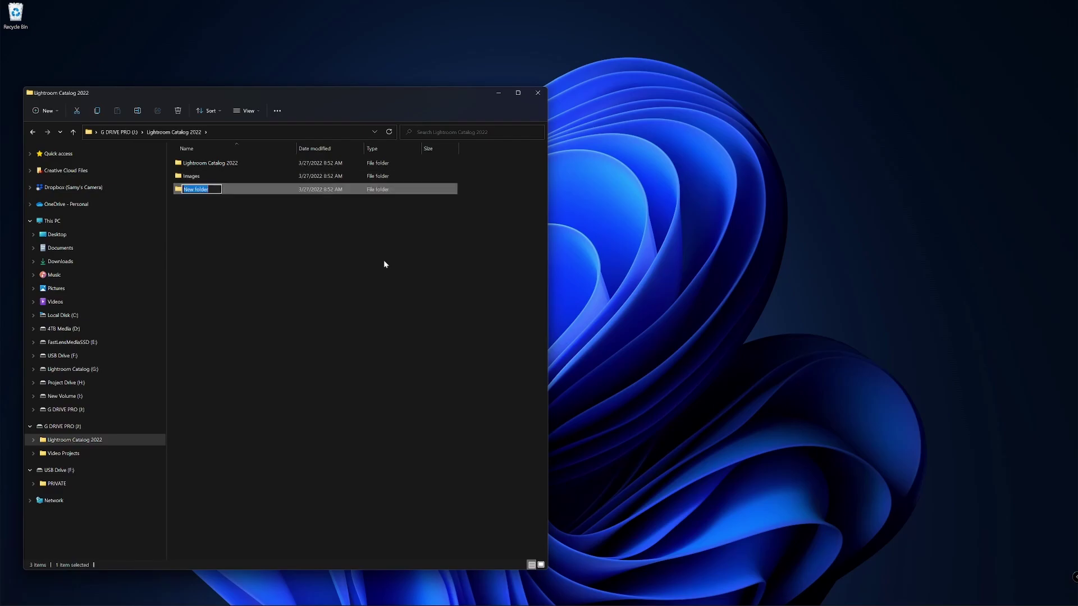
key("BackSpace")
type("Lightroom Exports")
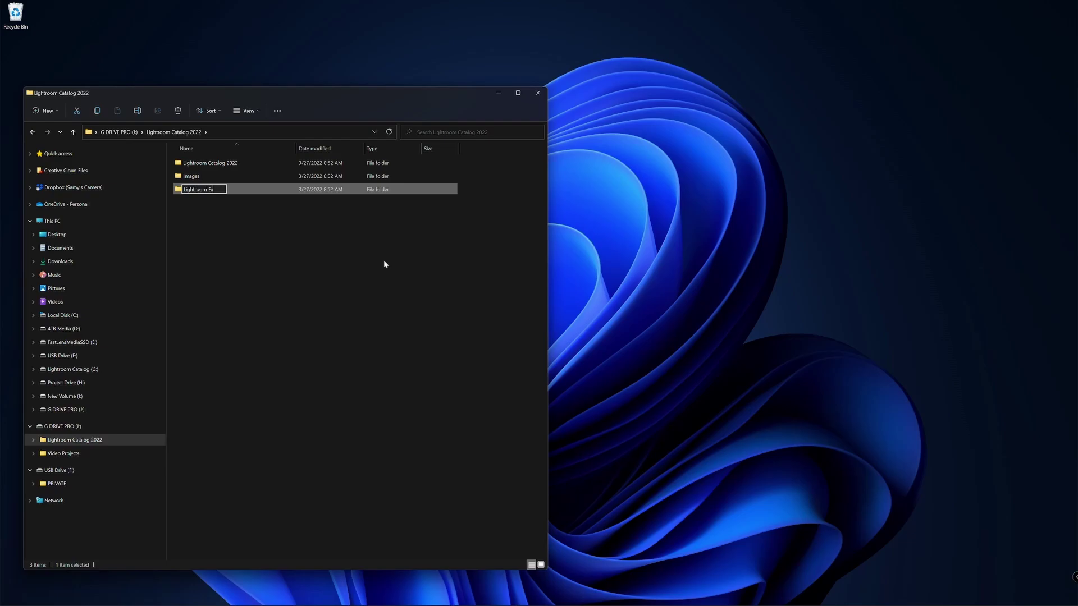